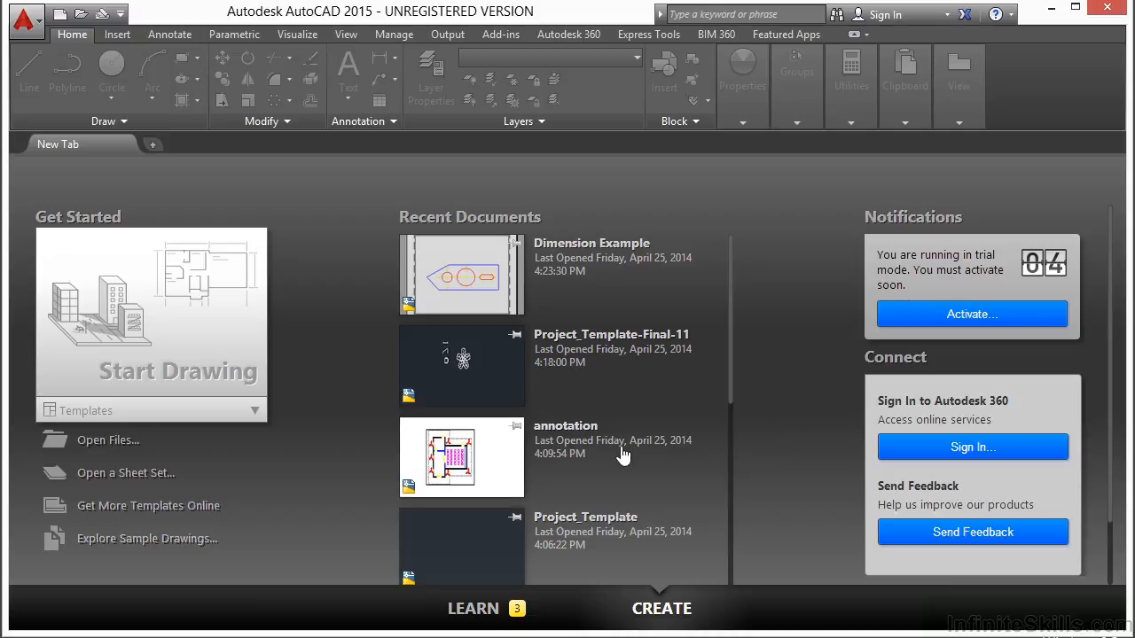
Open the drawing Dimension Example.dwg
{"action": "left_click", "coordinate": [109, 442]}
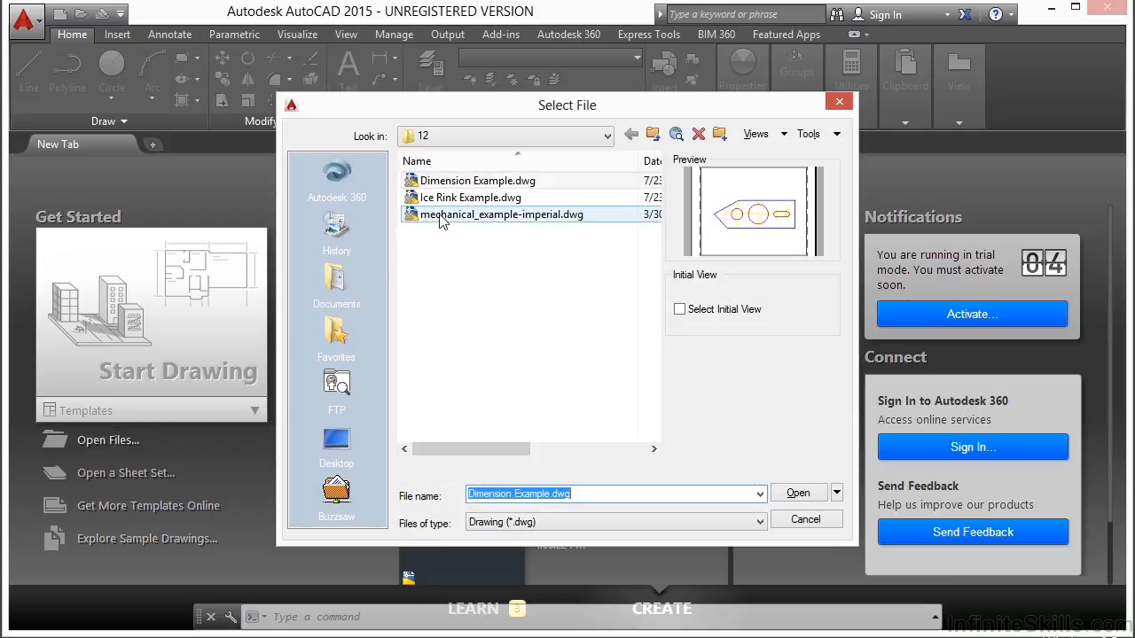
{"action": "left_click", "coordinate": [458, 181]}
{"action": "left_click", "coordinate": [798, 493]}
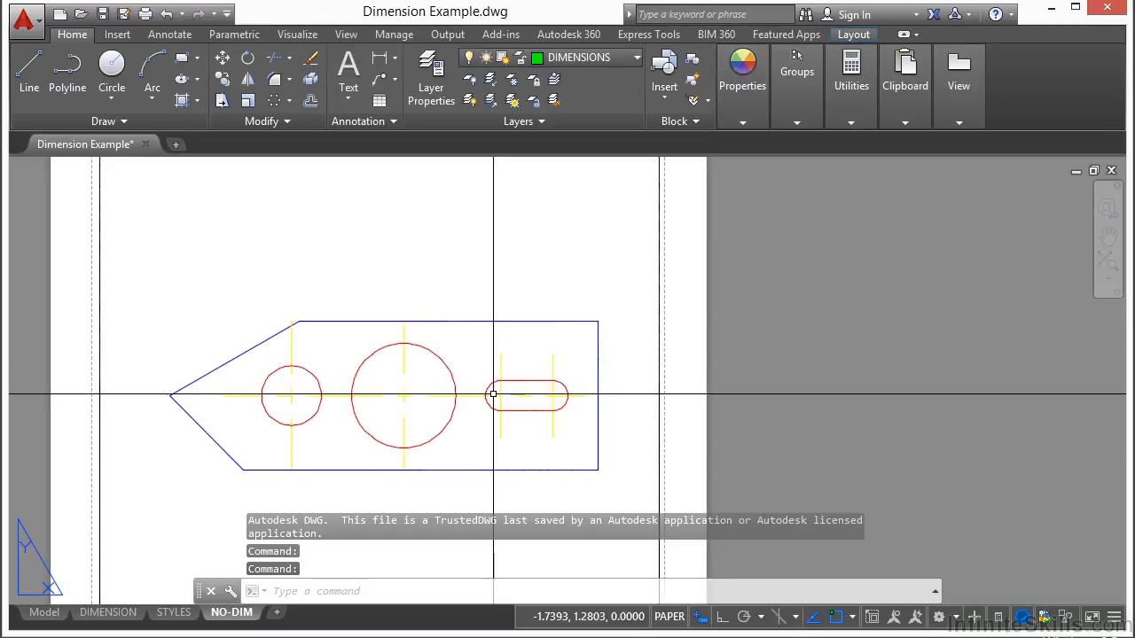
Review the undimensioned part in model space and its dimensioned version on the DIMENSION layout
{"action": "middle_click_drag", "start_coordinate": [406, 397], "coordinate": [455, 349]}
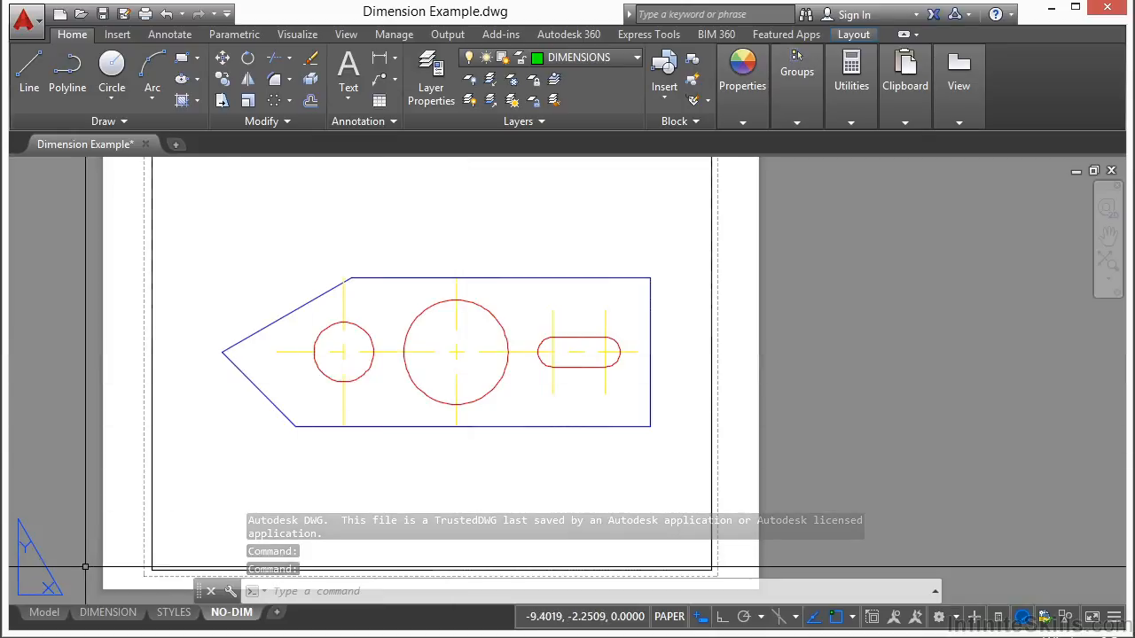
{"action": "left_click", "coordinate": [49, 613]}
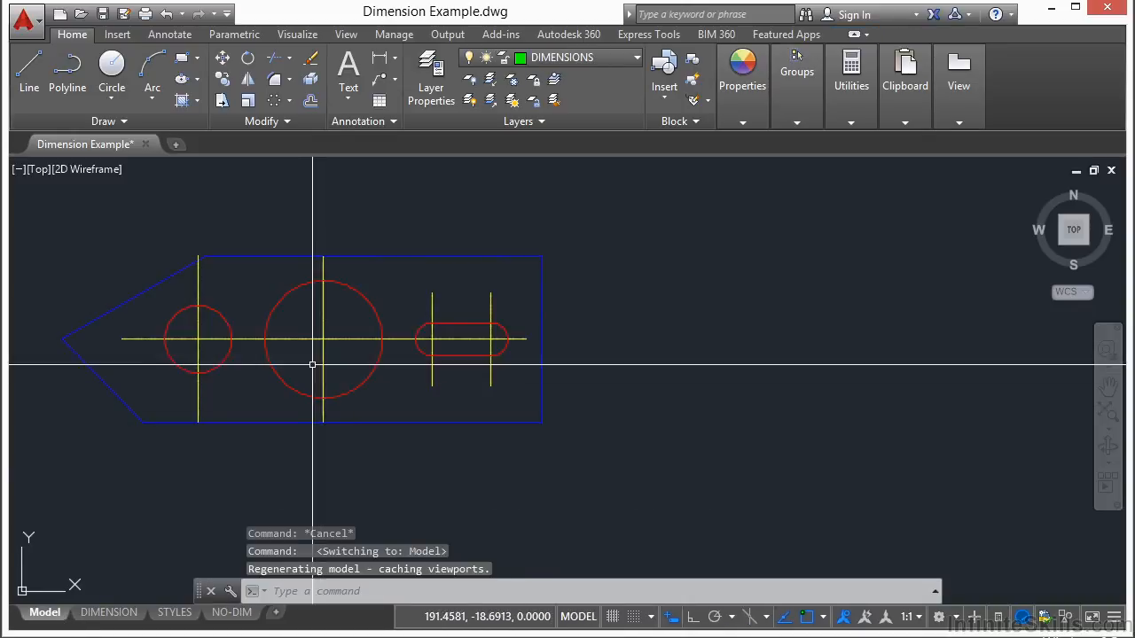
{"action": "middle_click_drag", "start_coordinate": [274, 304], "coordinate": [423, 311]}
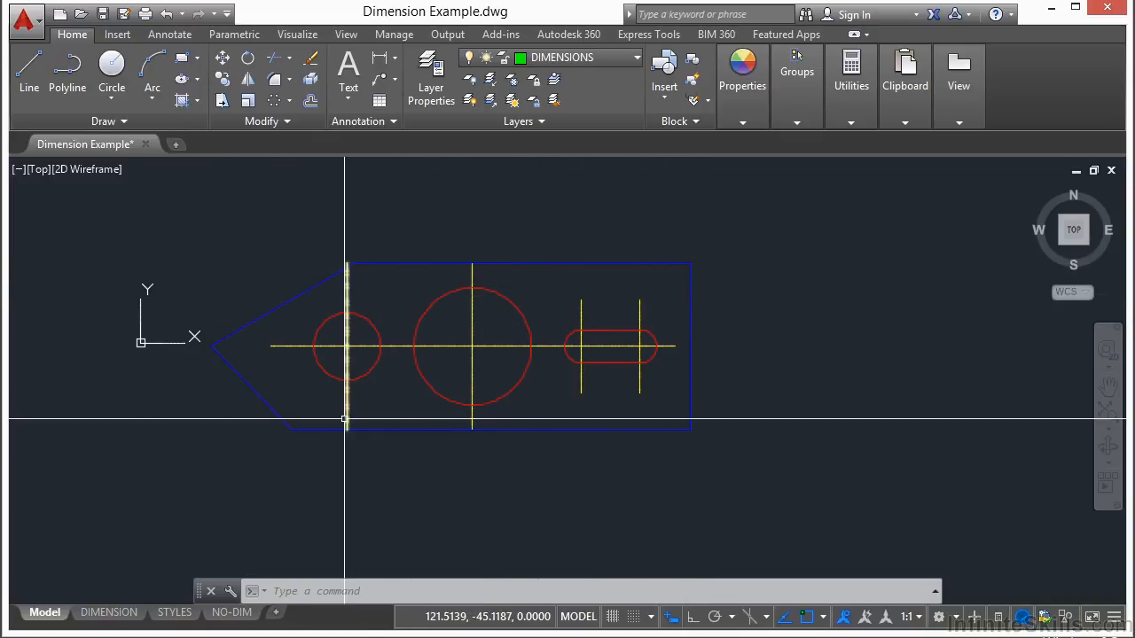
{"action": "left_click", "coordinate": [127, 613]}
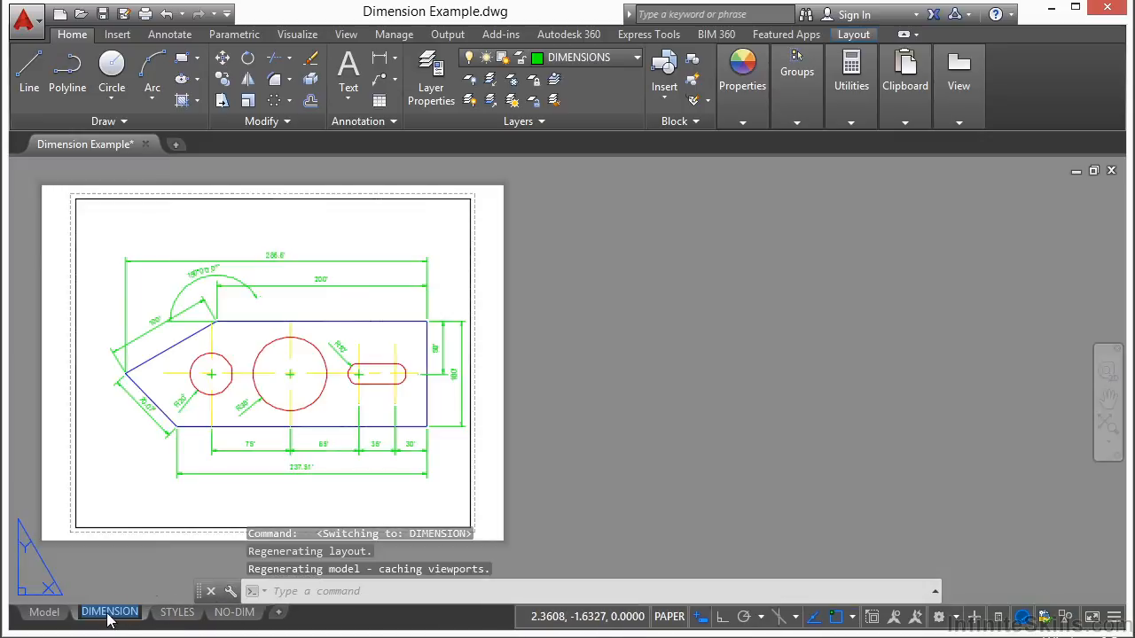
{"action": "left_click", "coordinate": [346, 389]}
{"action": "key", "text": "Escape"}
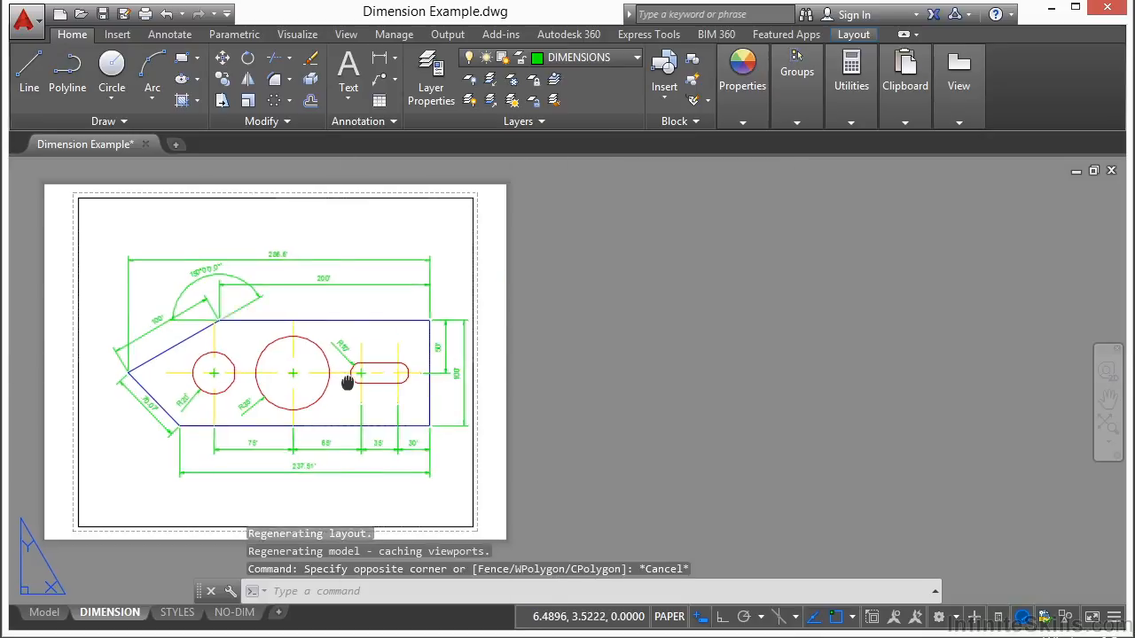
{"action": "middle_click_drag", "start_coordinate": [345, 389], "coordinate": [634, 375]}
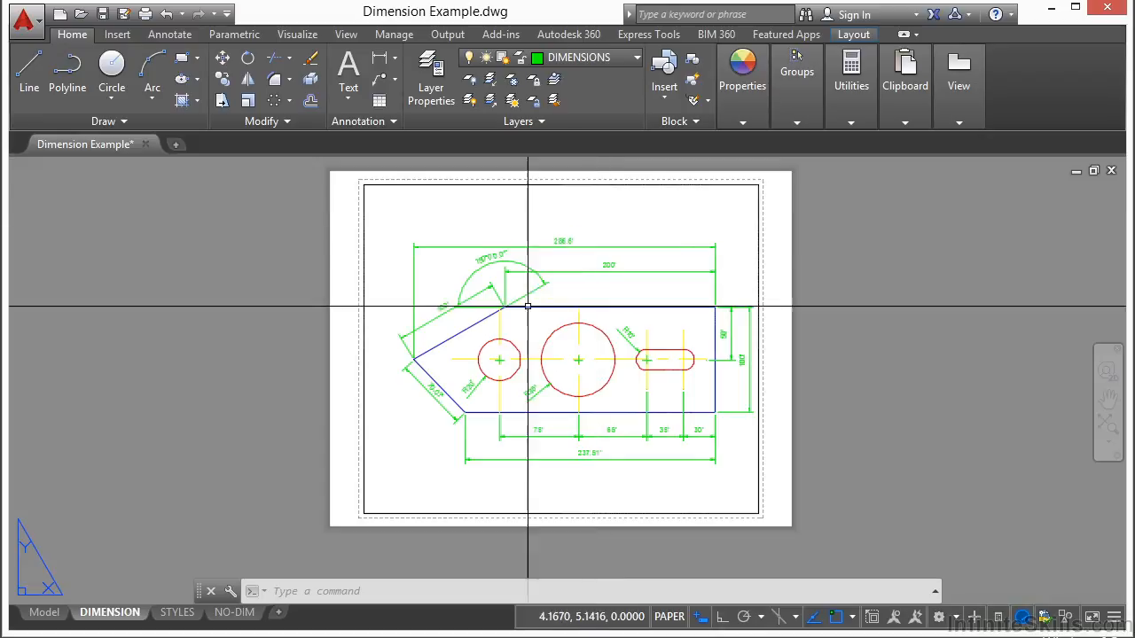
Add a new layout to the drawing and switch to it
{"action": "right_click", "coordinate": [114, 612]}
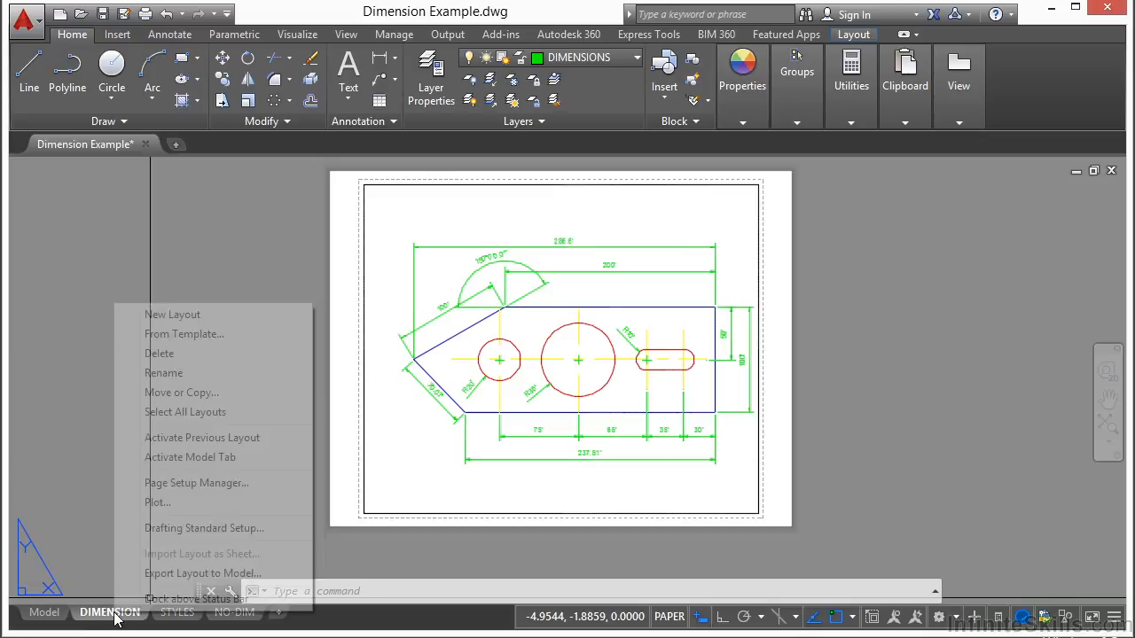
{"action": "left_click", "coordinate": [186, 315]}
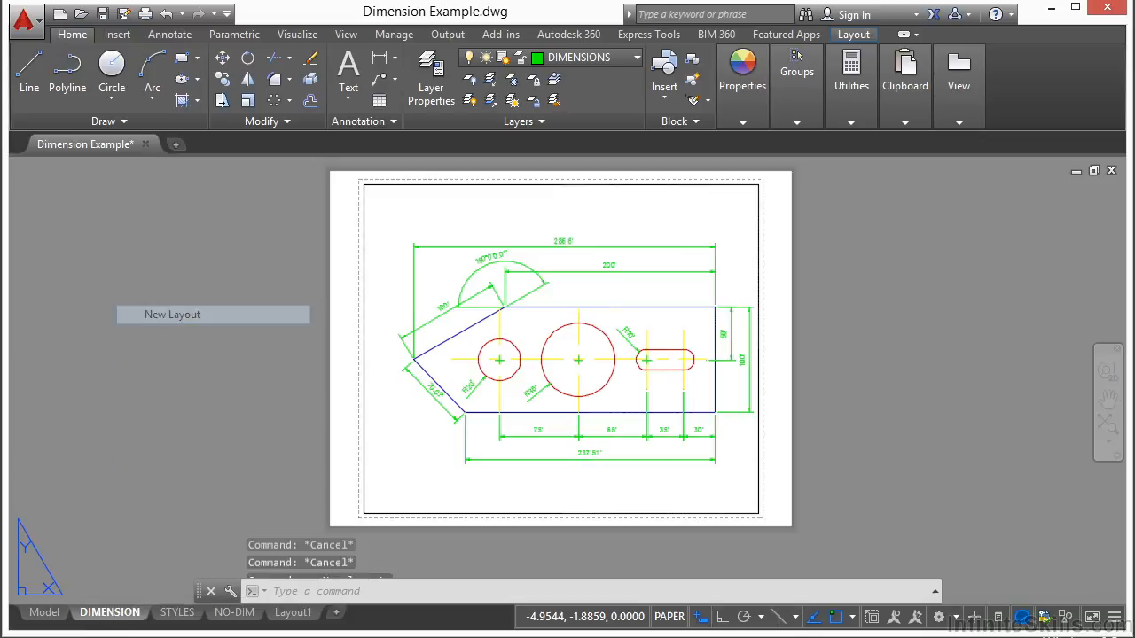
{"action": "left_click", "coordinate": [292, 612]}
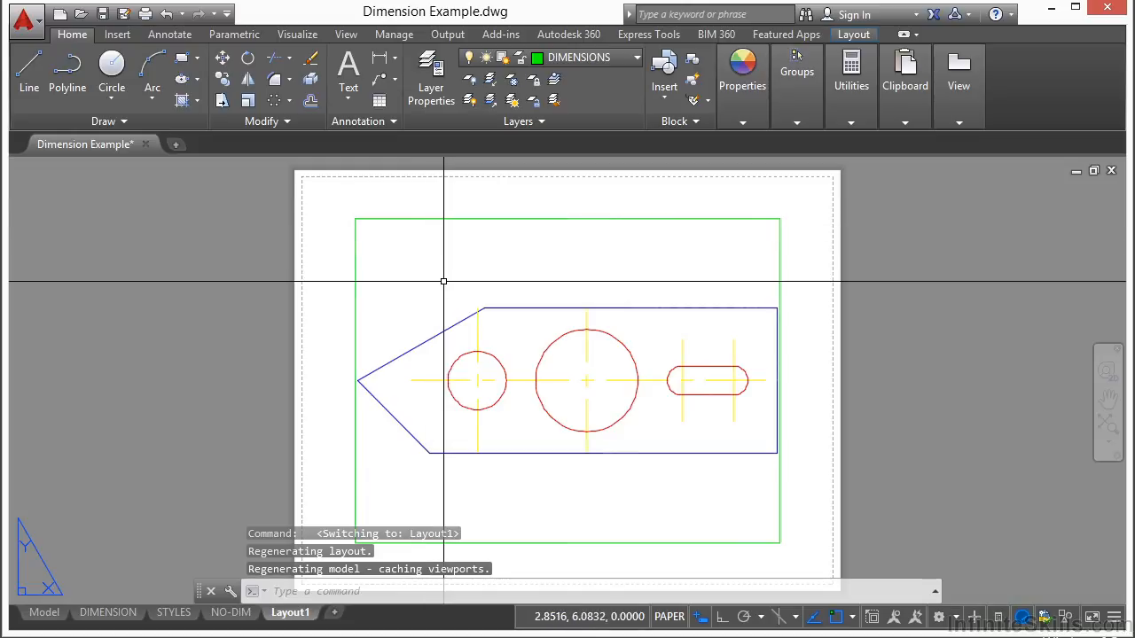
Erase the default viewport from the new layout
{"action": "middle_click_drag", "start_coordinate": [444, 303], "coordinate": [418, 271]}
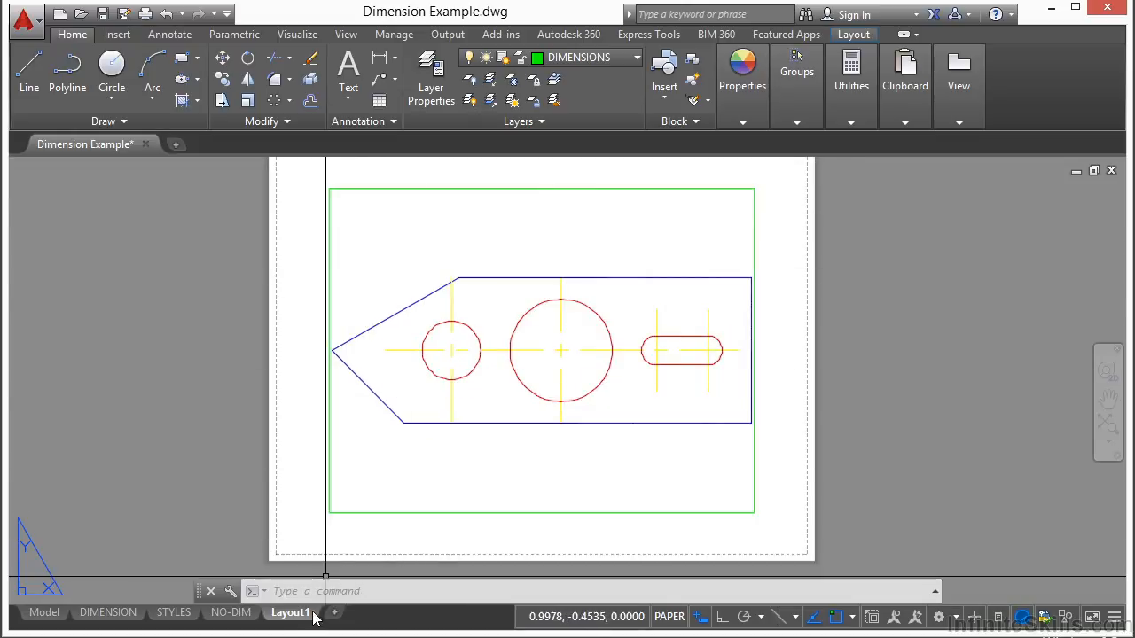
{"action": "left_click", "coordinate": [434, 514]}
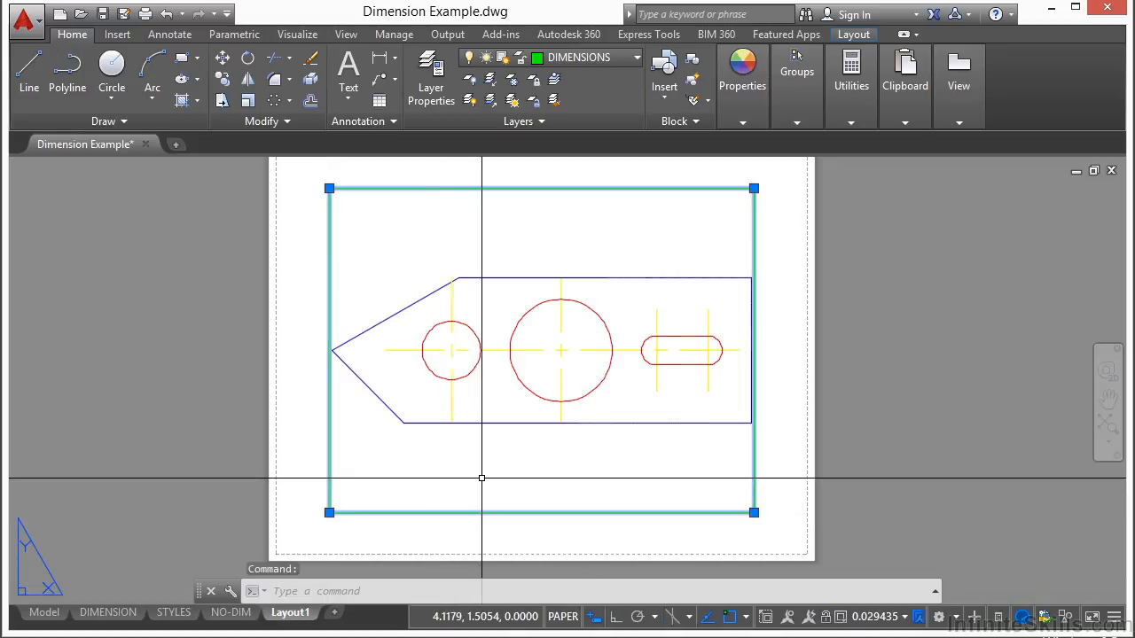
{"action": "right_click", "coordinate": [512, 413]}
{"action": "left_click", "coordinate": [532, 421]}
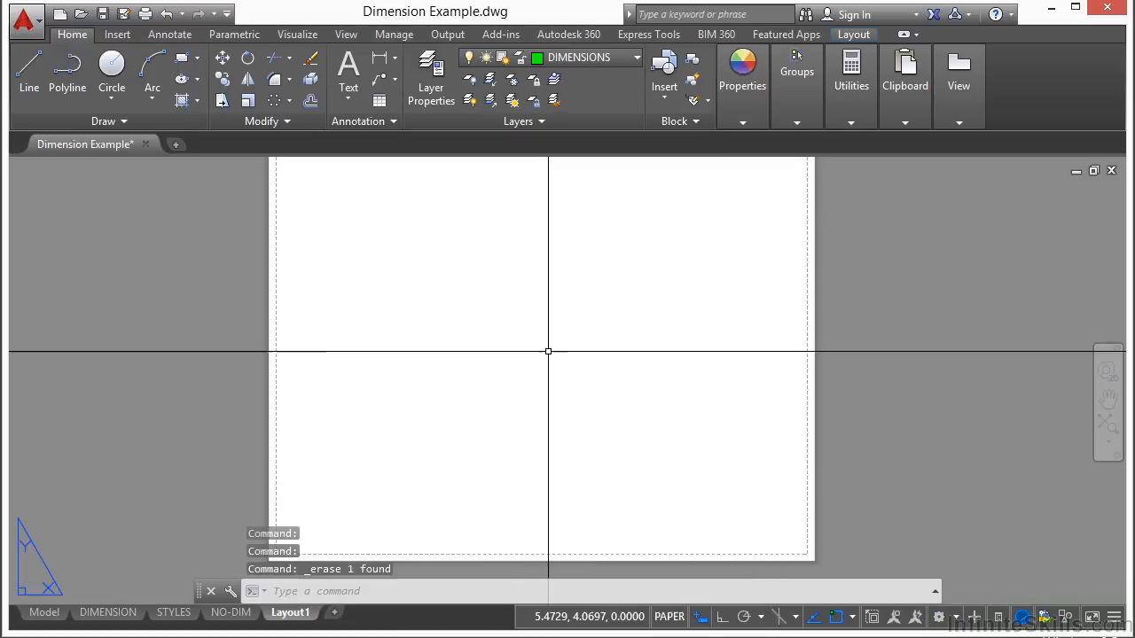
Create a Single viewport with VPORTS, spanning most of the sheet just inside the printable margins
{"action": "scroll", "coordinate": [522, 293], "scroll_direction": "down", "scroll_amount": 2}
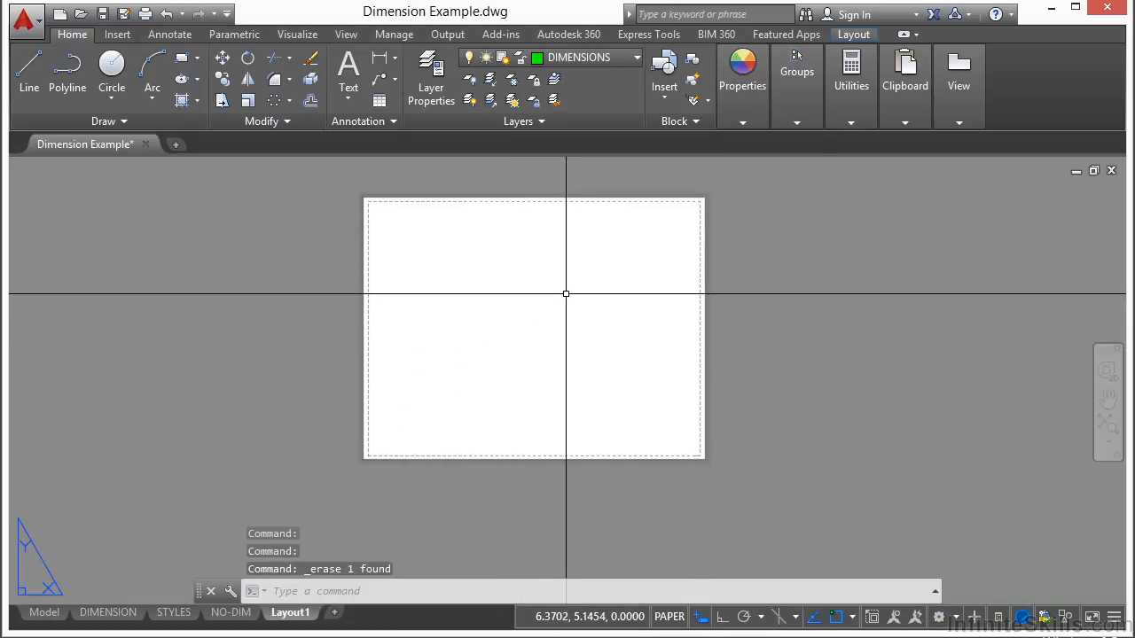
{"action": "middle_click_drag", "start_coordinate": [566, 295], "coordinate": [561, 335]}
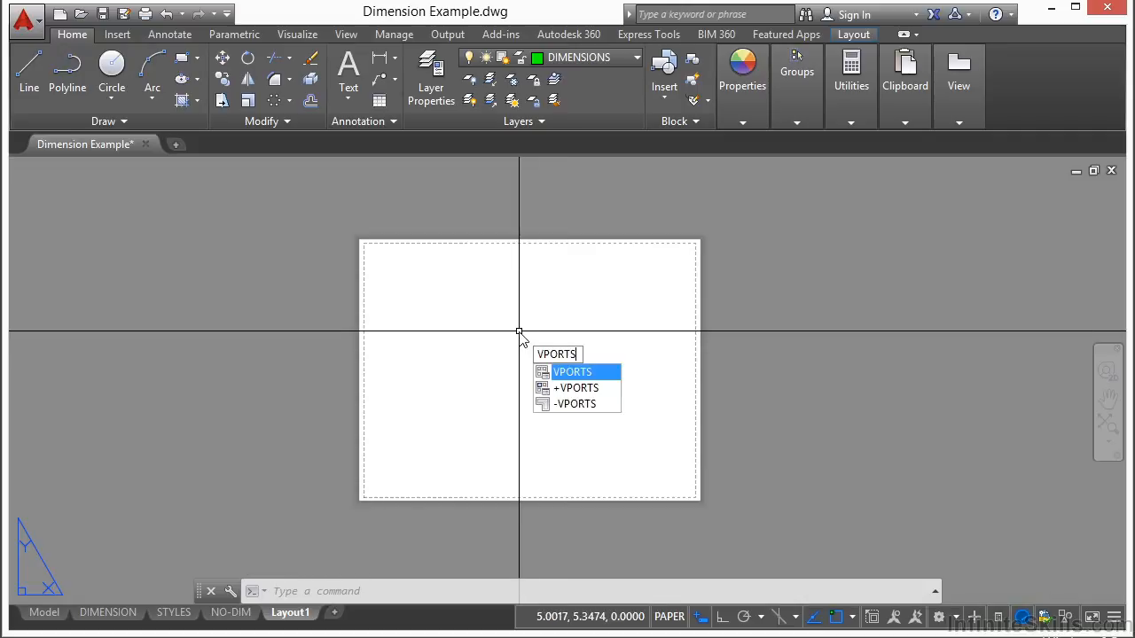
{"action": "key", "text": "Return"}
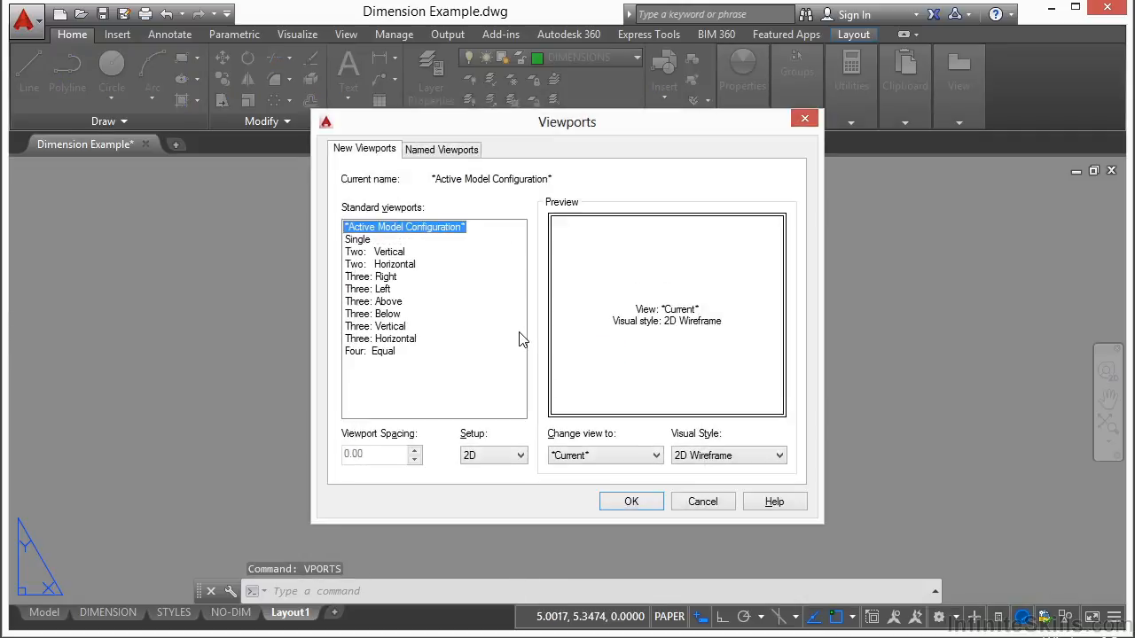
{"action": "left_click", "coordinate": [359, 240]}
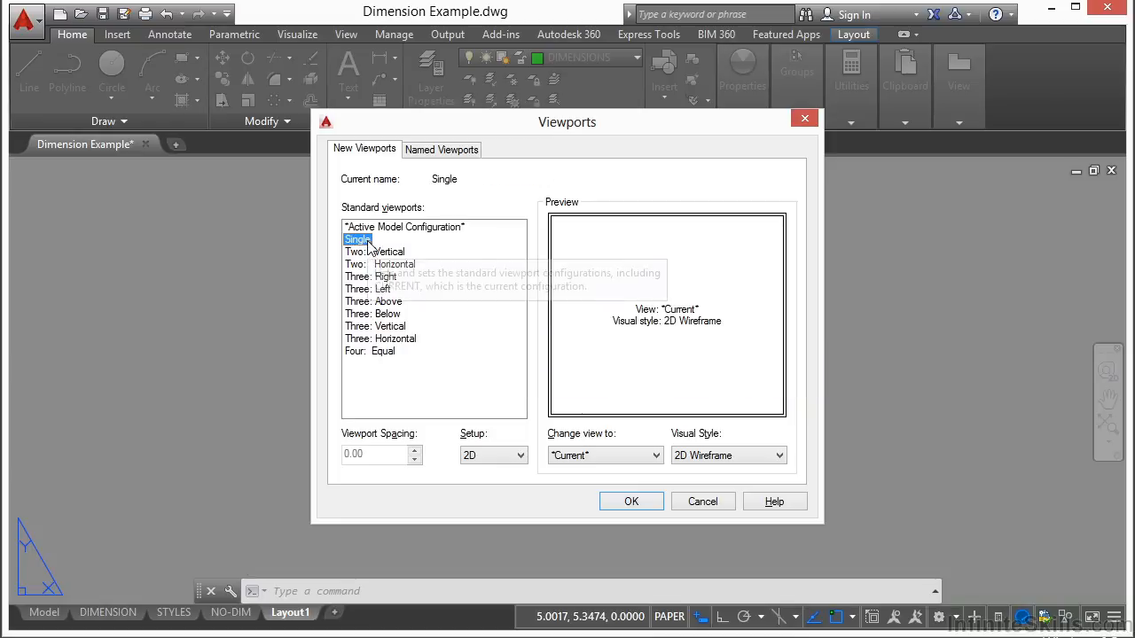
{"action": "left_click", "coordinate": [635, 502]}
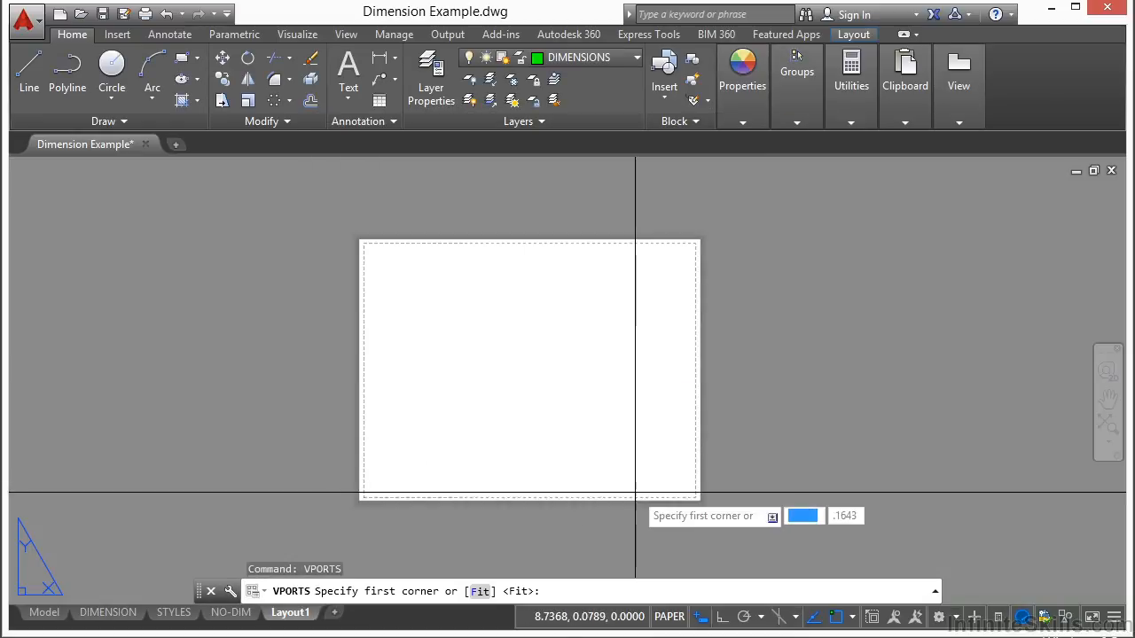
{"action": "left_click", "coordinate": [383, 472]}
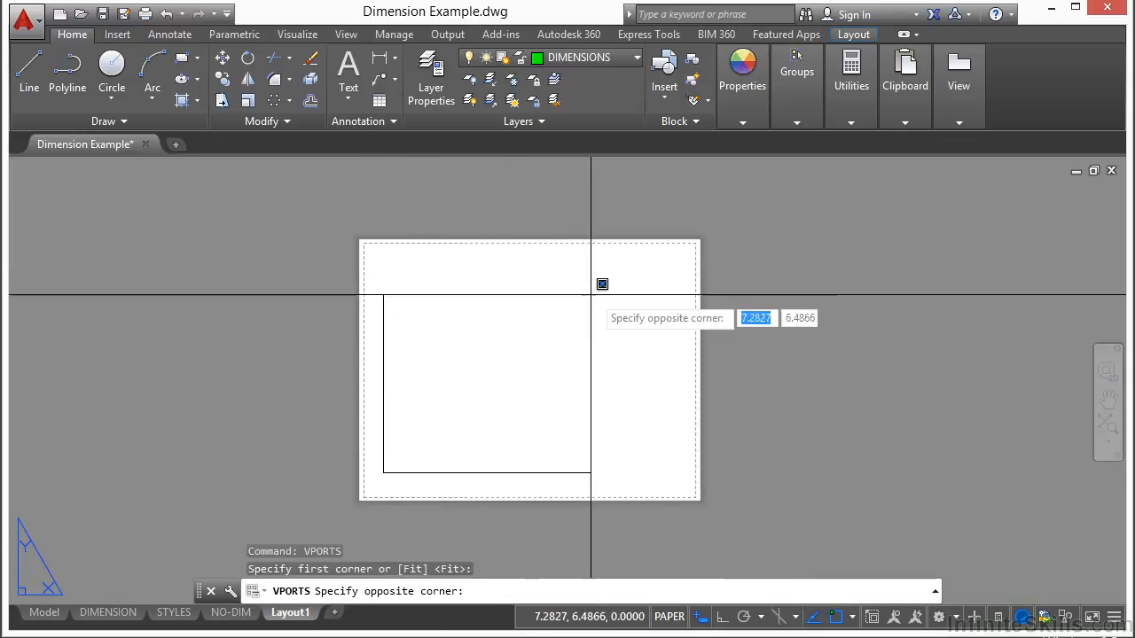
{"action": "left_click", "coordinate": [674, 267]}
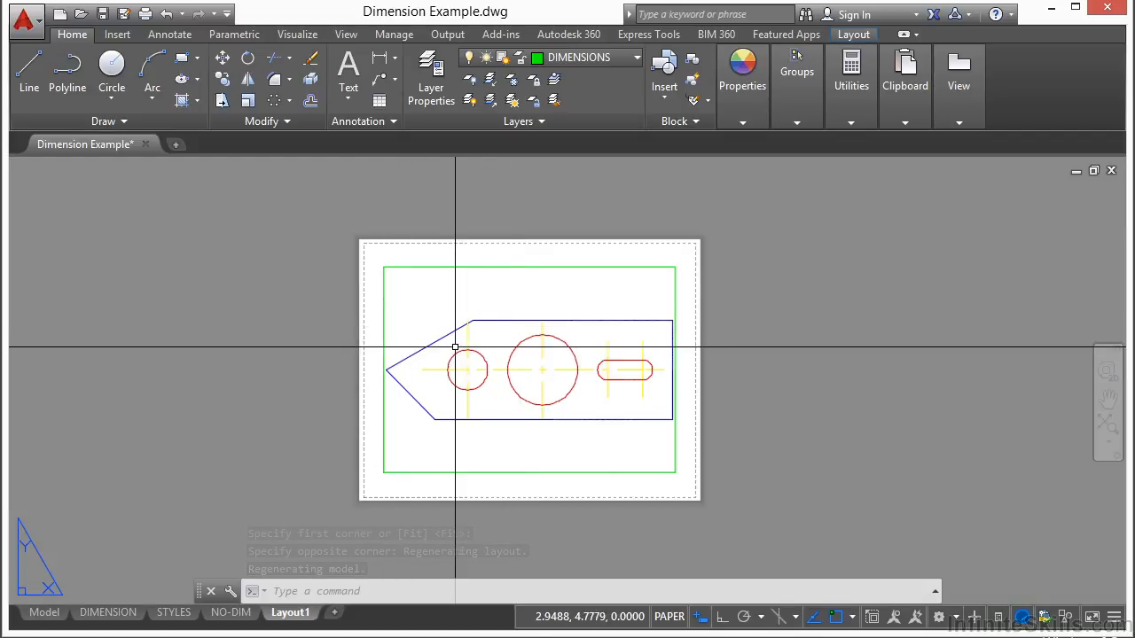
Activate model space inside the new viewport and fit the part's view within the frame by zooming and panning
{"action": "scroll", "coordinate": [474, 368], "scroll_direction": "up", "scroll_amount": 2}
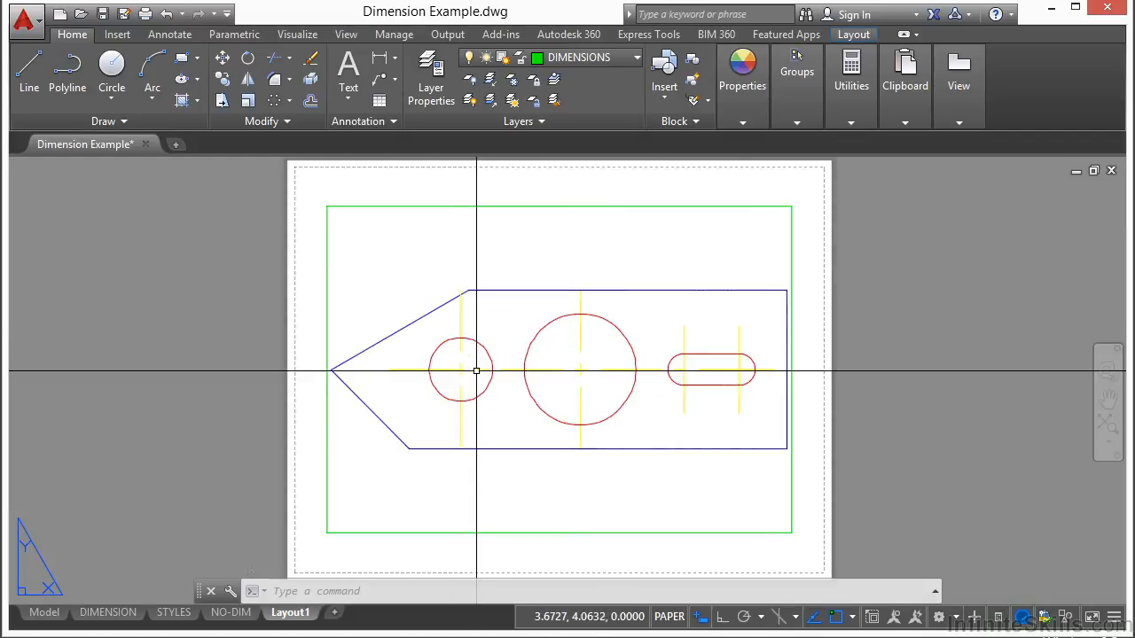
{"action": "double_click", "coordinate": [501, 262]}
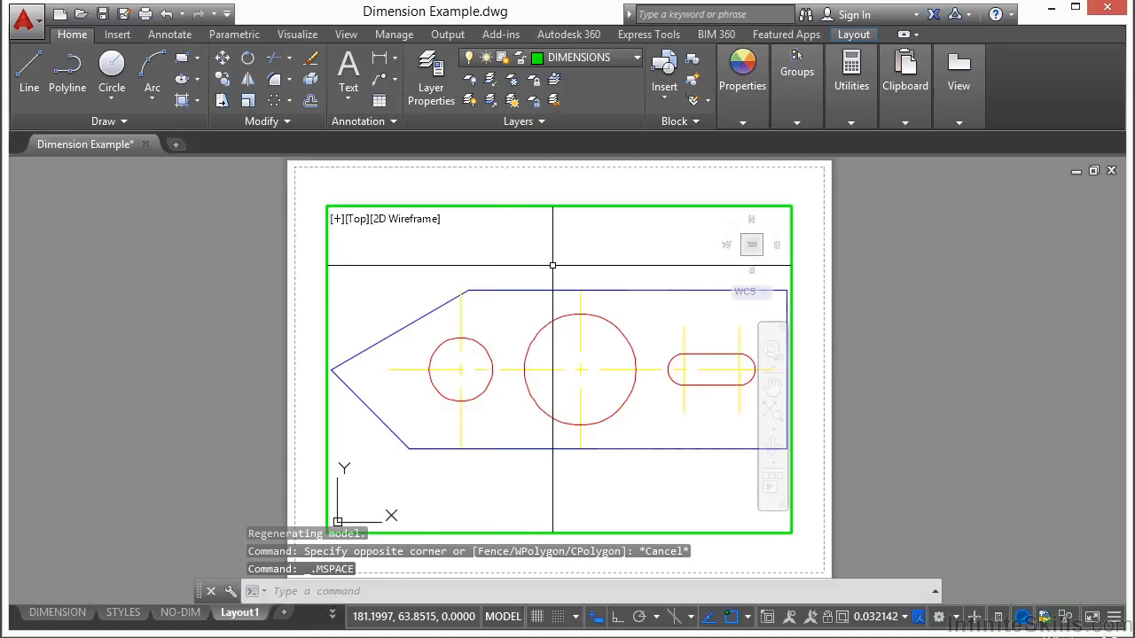
{"action": "scroll", "coordinate": [546, 325], "scroll_direction": "down", "scroll_amount": 2}
{"action": "scroll", "coordinate": [545, 325], "scroll_direction": "up", "scroll_amount": 2}
{"action": "scroll", "coordinate": [545, 325], "scroll_direction": "up", "scroll_amount": 2}
{"action": "scroll", "coordinate": [546, 324], "scroll_direction": "down", "scroll_amount": 3}
{"action": "scroll", "coordinate": [548, 324], "scroll_direction": "up", "scroll_amount": 1}
{"action": "scroll", "coordinate": [549, 325], "scroll_direction": "down", "scroll_amount": 2}
{"action": "mouse_move", "coordinate": [532, 352]}
{"action": "middle_mouse_down"}
{"action": "mouse_move", "coordinate": [627, 345]}
{"action": "mouse_move", "coordinate": [487, 347]}
{"action": "mouse_move", "coordinate": [471, 307]}
{"action": "middle_mouse_up"}
{"action": "scroll", "coordinate": [470, 302], "scroll_direction": "up", "scroll_amount": 3}
{"action": "scroll", "coordinate": [466, 269], "scroll_direction": "down", "scroll_amount": 6}
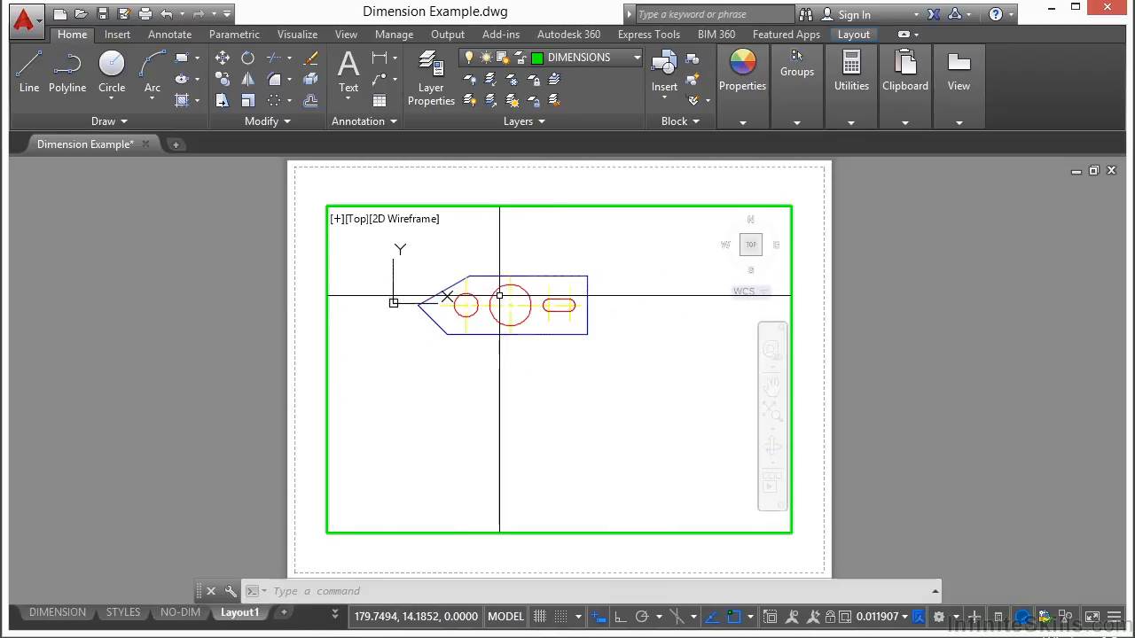
{"action": "scroll", "coordinate": [510, 307], "scroll_direction": "up", "scroll_amount": 2}
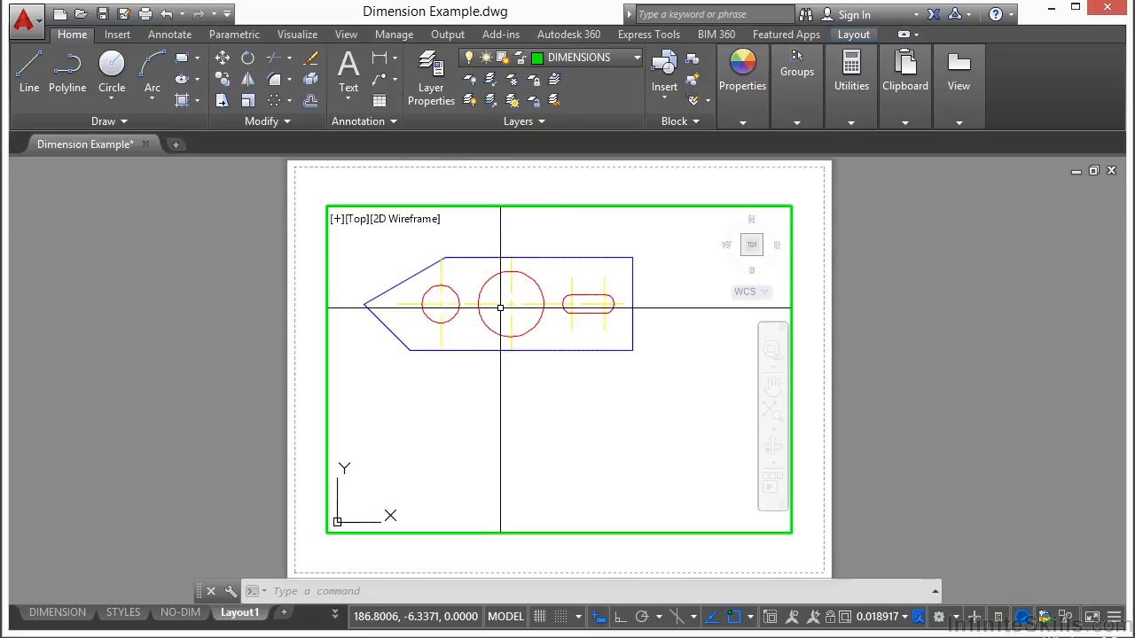
{"action": "middle_click_drag", "start_coordinate": [500, 307], "coordinate": [528, 347]}
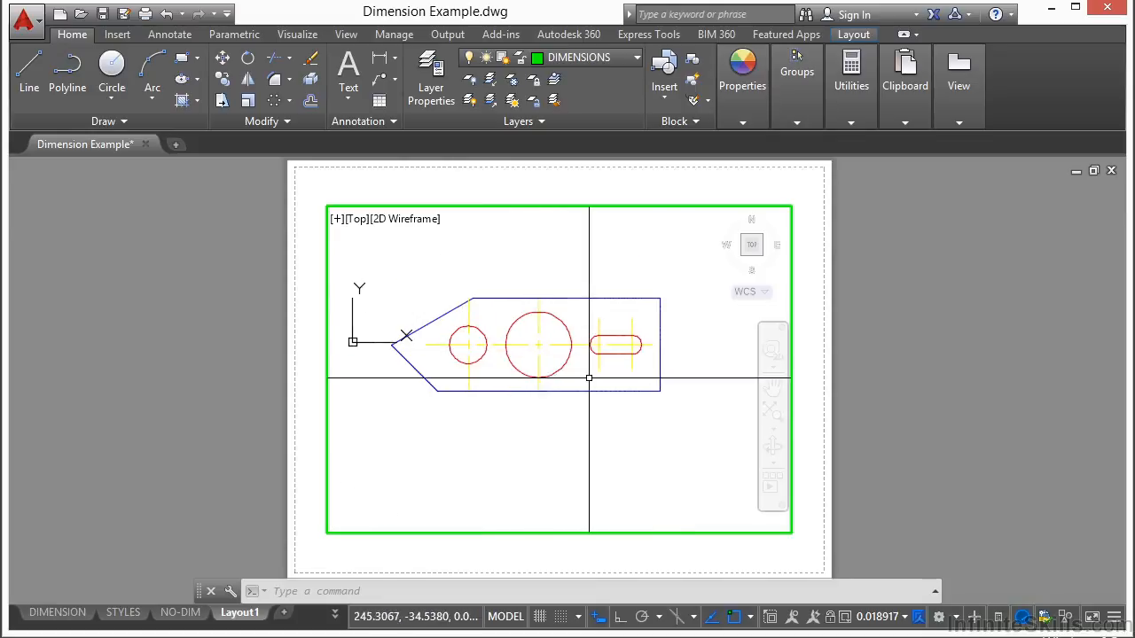
Try viewport scales of 1:10 and 1:20, recentring the large circle in the viewport
{"action": "left_click", "coordinate": [903, 618]}
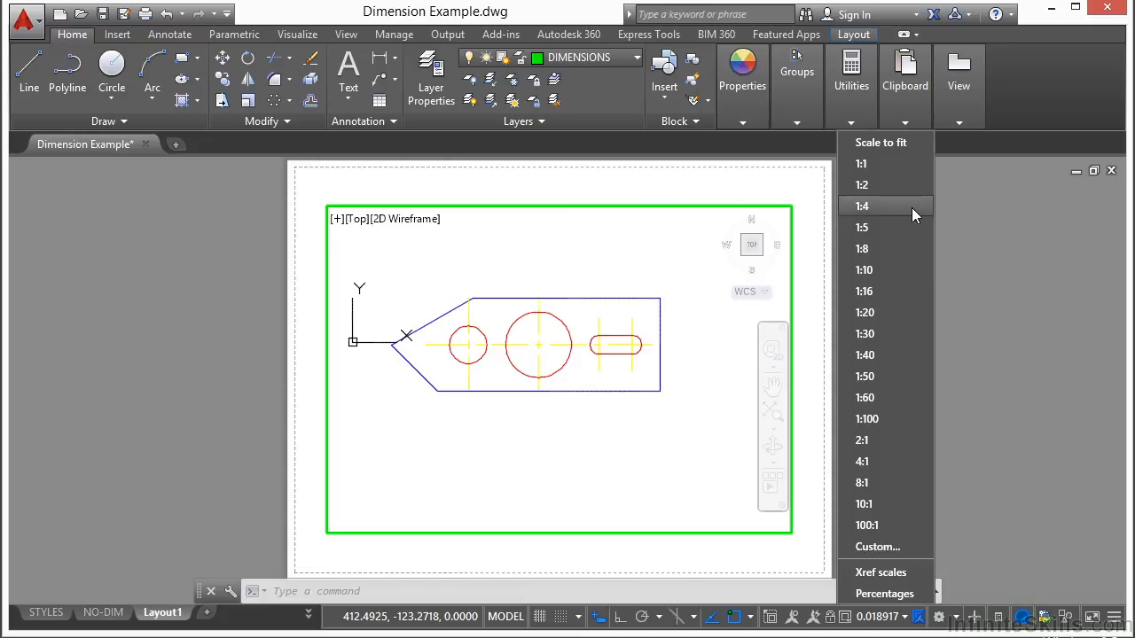
{"action": "left_click", "coordinate": [875, 268]}
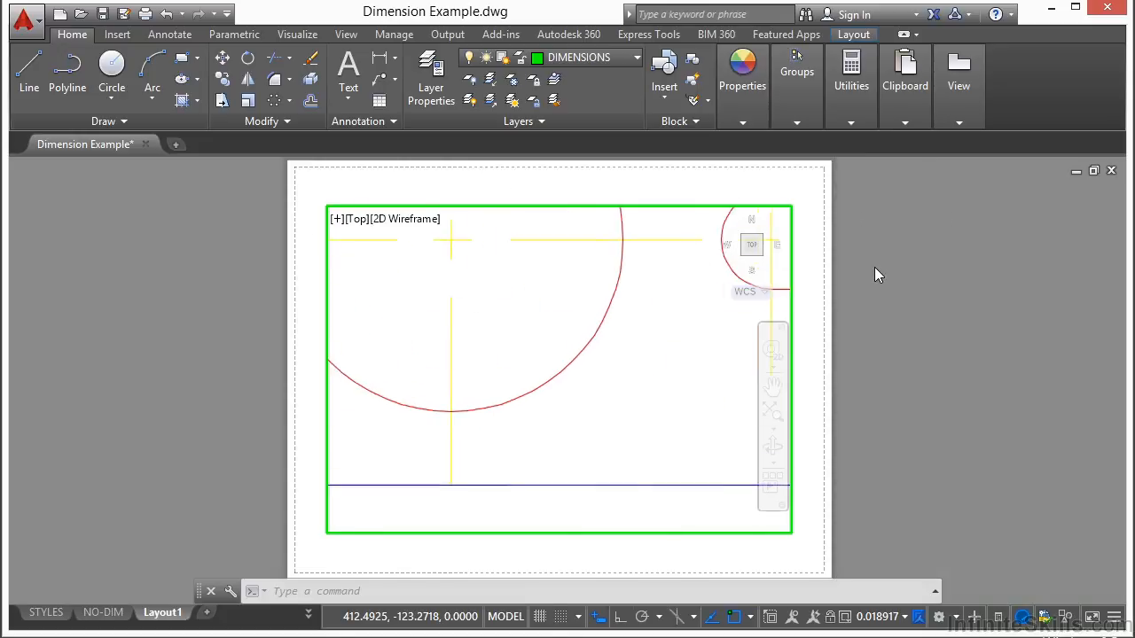
{"action": "middle_click_drag", "start_coordinate": [496, 281], "coordinate": [573, 405]}
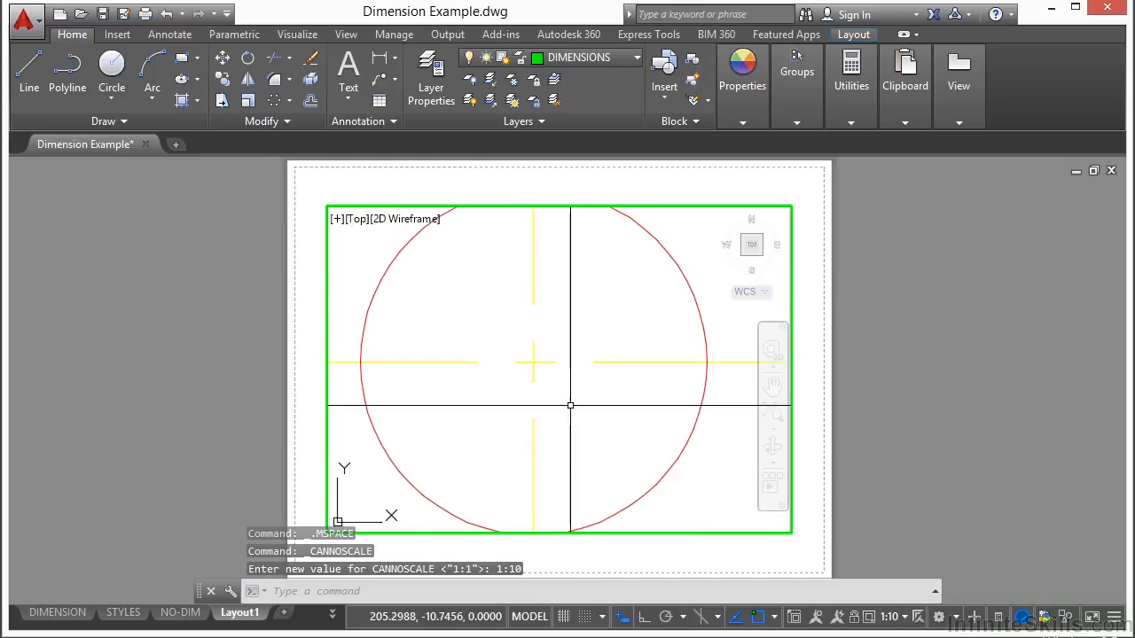
{"action": "left_click", "coordinate": [892, 616]}
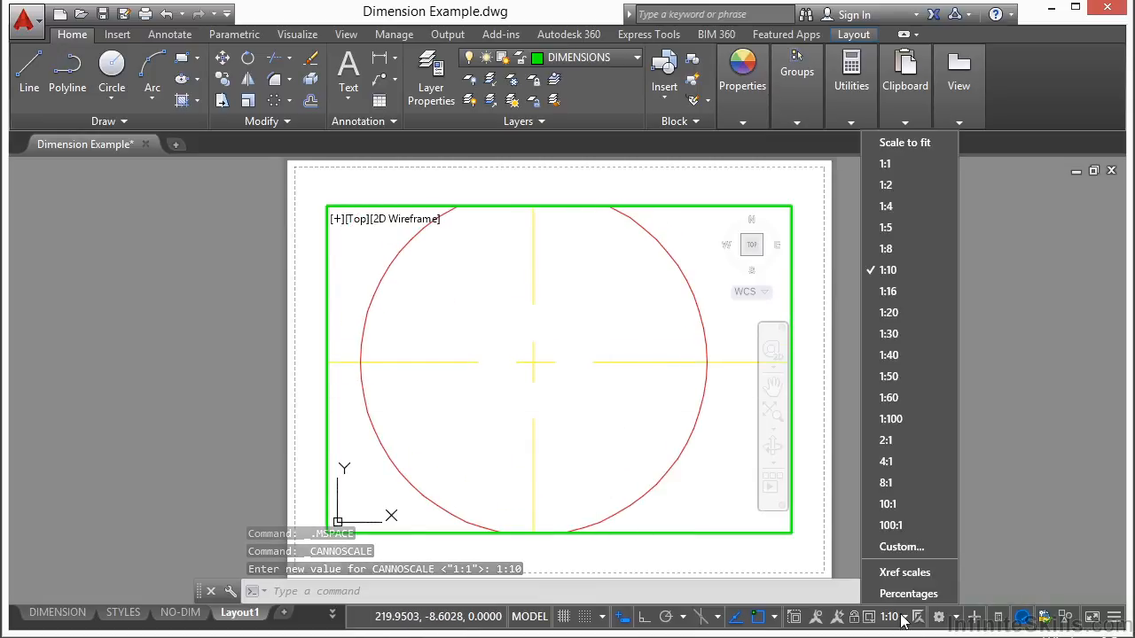
{"action": "left_click", "coordinate": [894, 312]}
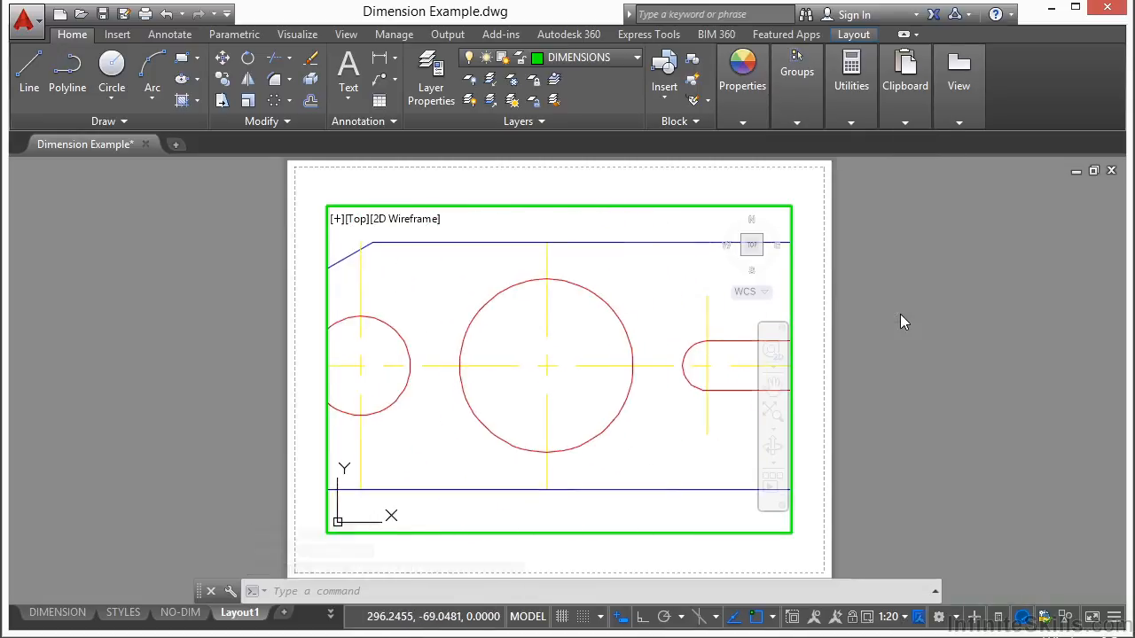
Set the viewport scale to 1:40 and lock the viewport
{"action": "left_click", "coordinate": [904, 617]}
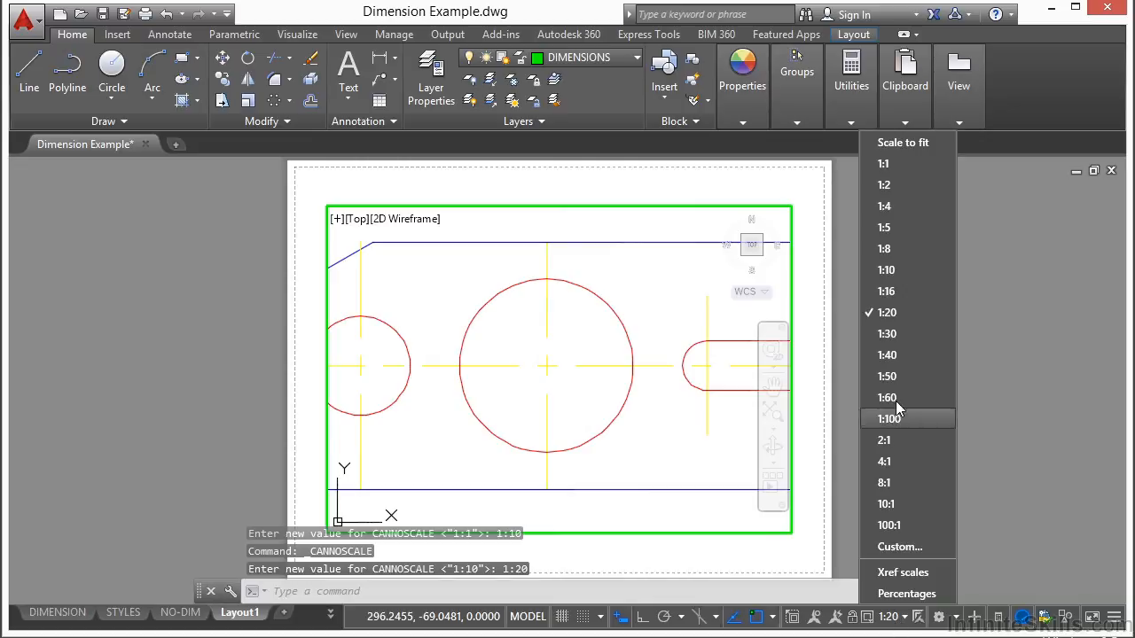
{"action": "left_click", "coordinate": [895, 354]}
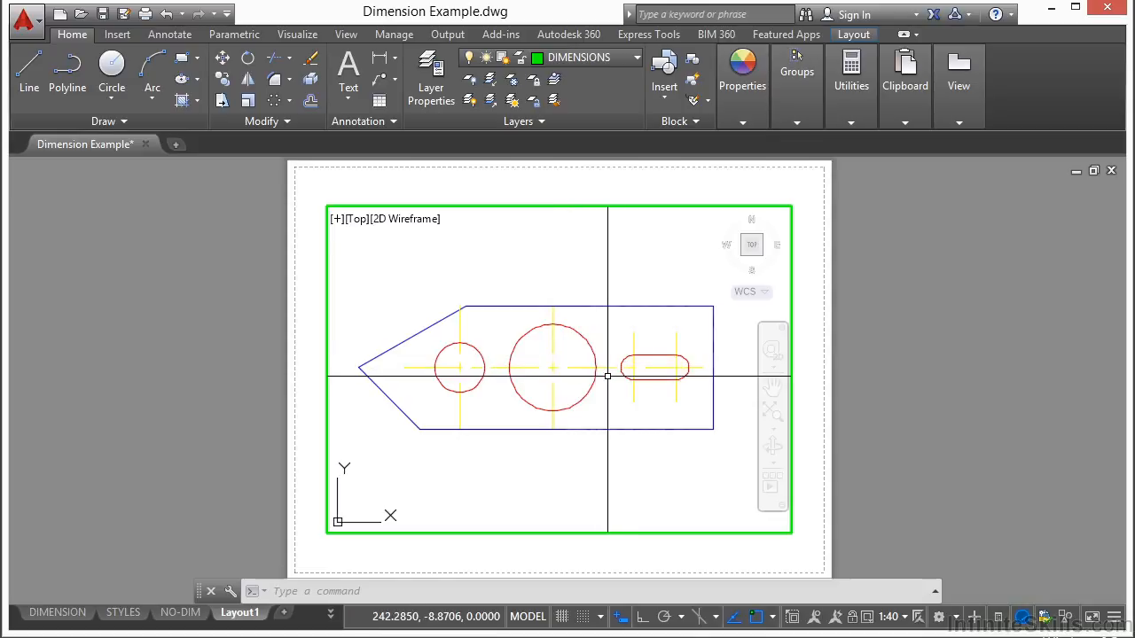
{"action": "left_click", "coordinate": [853, 617]}
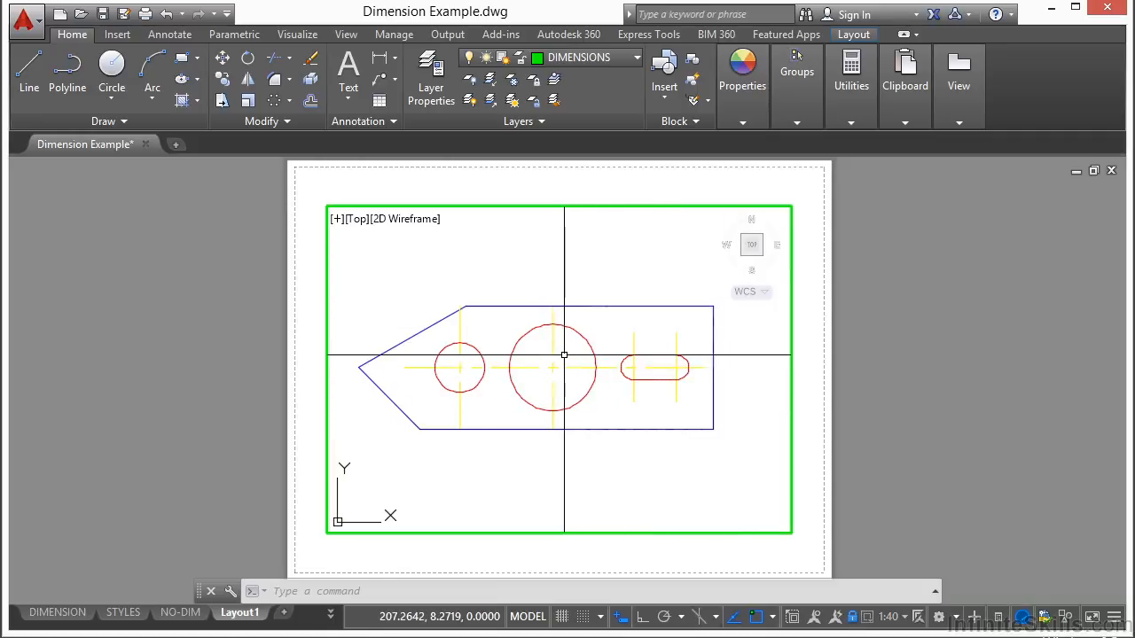
Check the viewport lock by zooming and panning with the pointer inside the viewport
{"action": "scroll", "coordinate": [564, 356], "scroll_direction": "down", "scroll_amount": 5}
{"action": "scroll", "coordinate": [563, 357], "scroll_direction": "up", "scroll_amount": 5}
{"action": "scroll", "coordinate": [563, 357], "scroll_direction": "down", "scroll_amount": 5}
{"action": "scroll", "coordinate": [563, 357], "scroll_direction": "up", "scroll_amount": 5}
{"action": "mouse_move", "coordinate": [563, 357]}
{"action": "middle_mouse_down"}
{"action": "mouse_move", "coordinate": [877, 363]}
{"action": "mouse_move", "coordinate": [552, 355]}
{"action": "middle_mouse_up"}
{"action": "scroll", "coordinate": [565, 352], "scroll_direction": "down", "scroll_amount": 5}
{"action": "scroll", "coordinate": [564, 352], "scroll_direction": "up", "scroll_amount": 5}
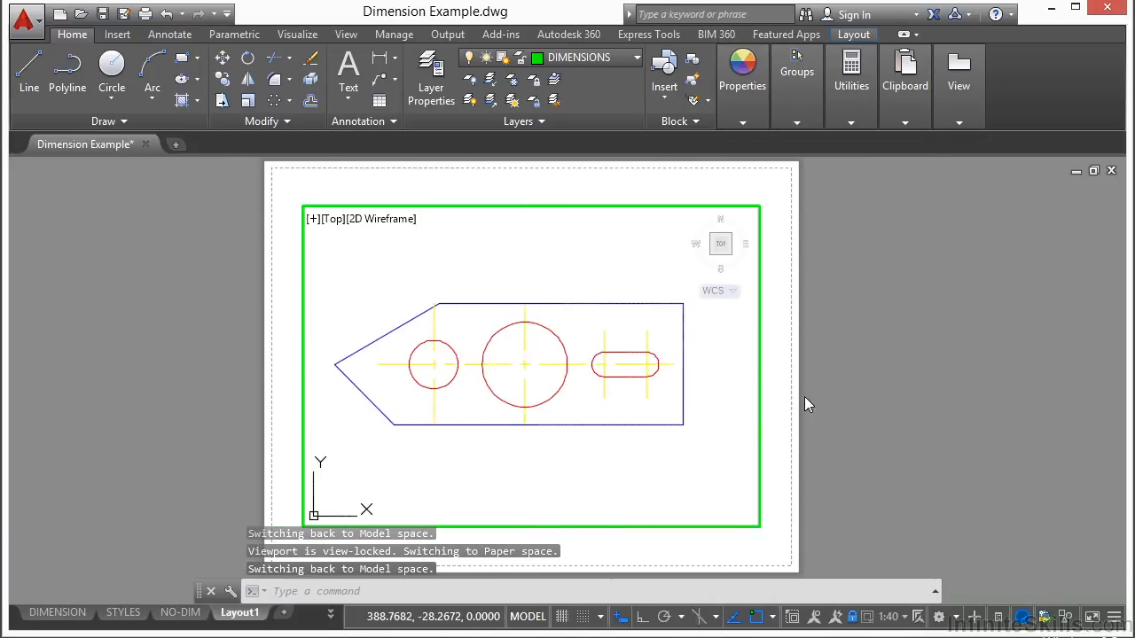
Freeze the centreline layer and the HOLES layer in the layout's viewport only, and return to paper space
{"action": "double_click", "coordinate": [872, 389]}
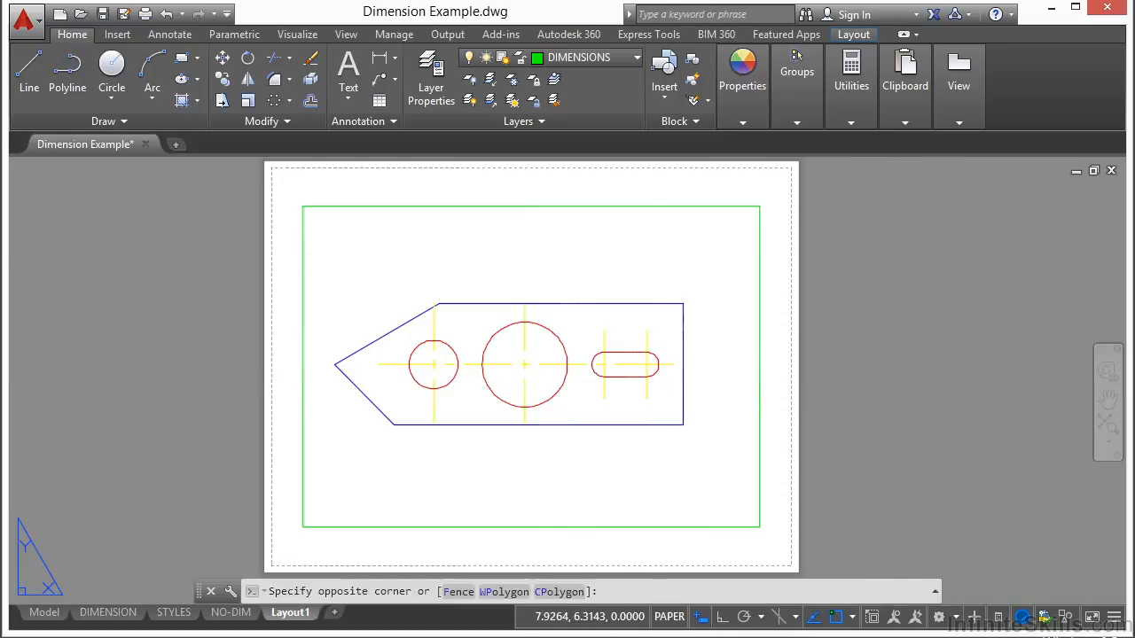
{"action": "double_click", "coordinate": [662, 257]}
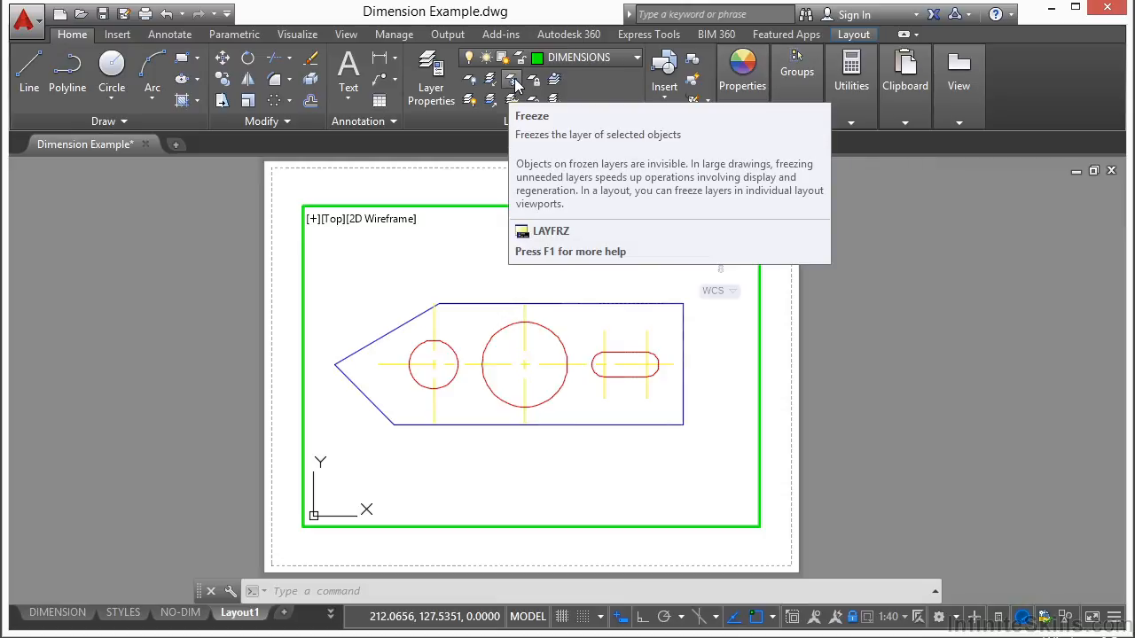
{"action": "left_click", "coordinate": [523, 346]}
{"action": "left_click", "coordinate": [483, 374]}
{"action": "key", "text": "Return"}
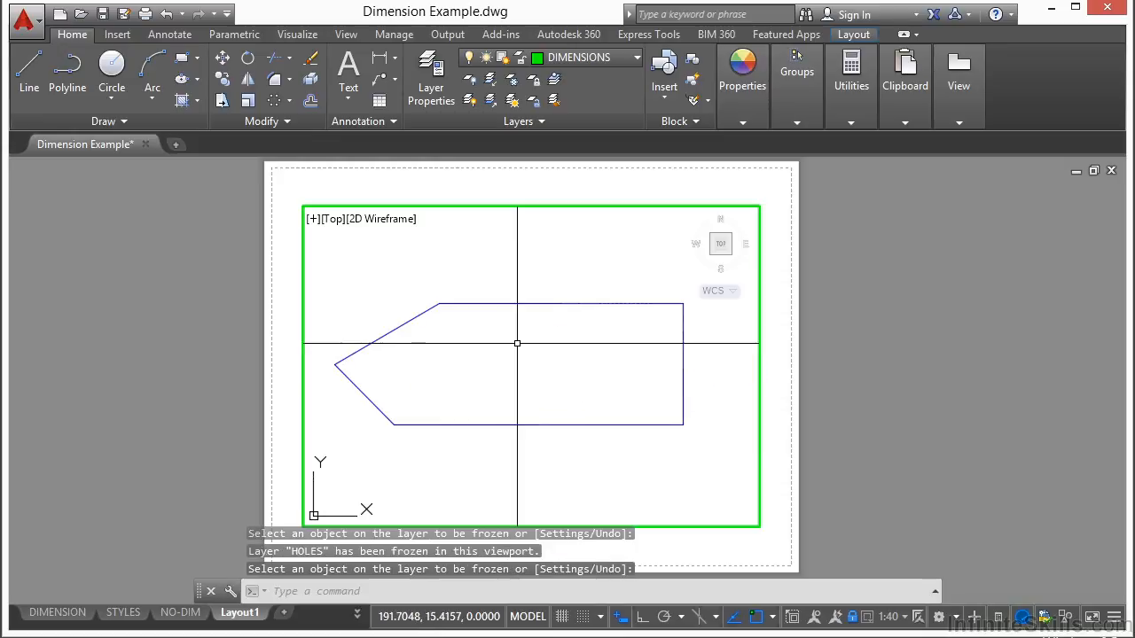
{"action": "double_click", "coordinate": [878, 385]}
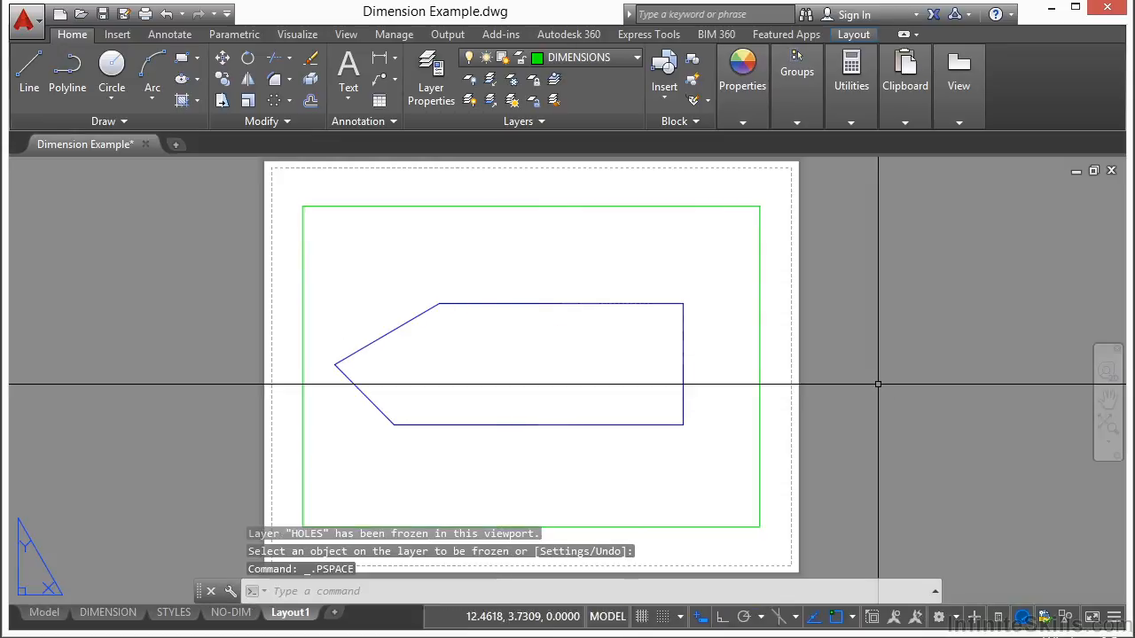
Add a linear dimension above the part for its overall length, from the upper-right corner to the left tip
{"action": "middle_click_drag", "start_coordinate": [541, 376], "coordinate": [560, 355]}
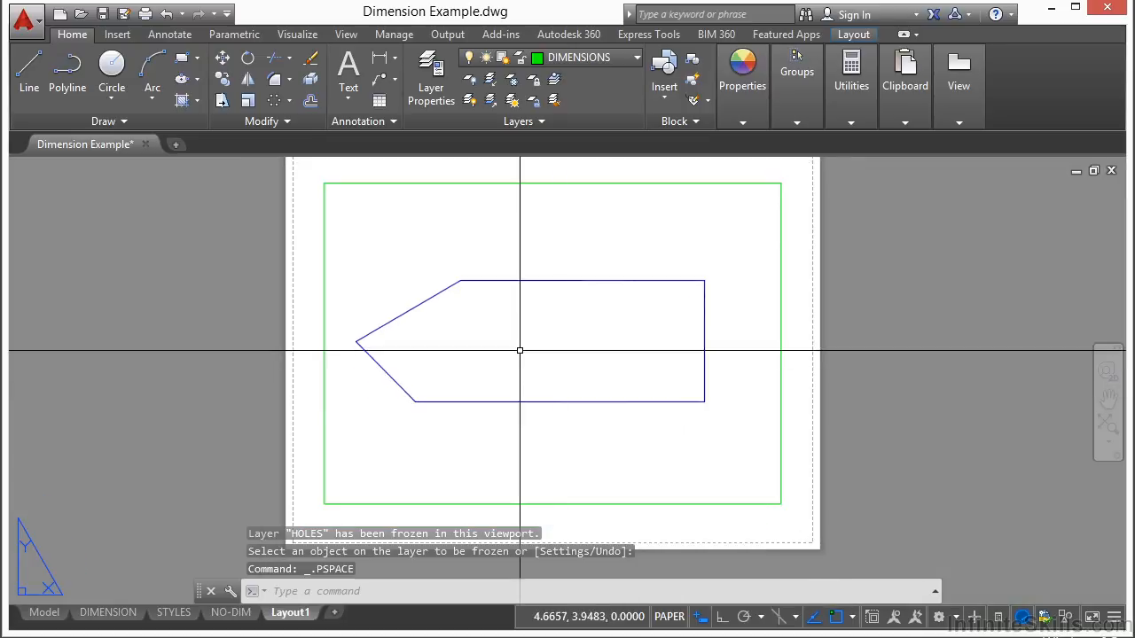
{"action": "left_click", "coordinate": [169, 35]}
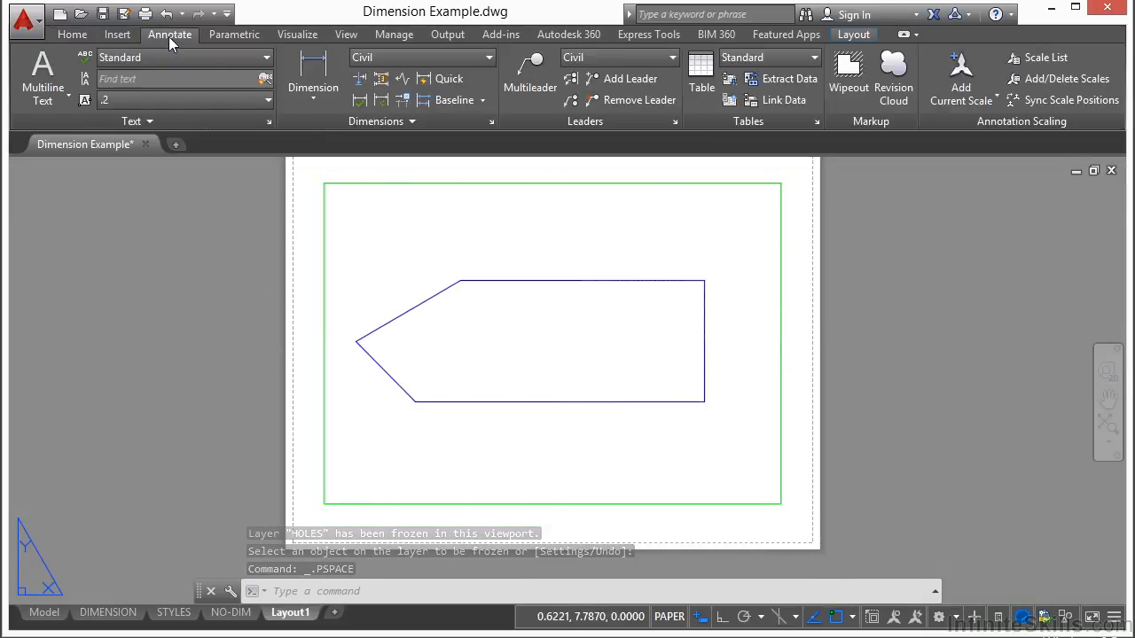
{"action": "left_click", "coordinate": [313, 76]}
{"action": "left_click", "coordinate": [704, 281]}
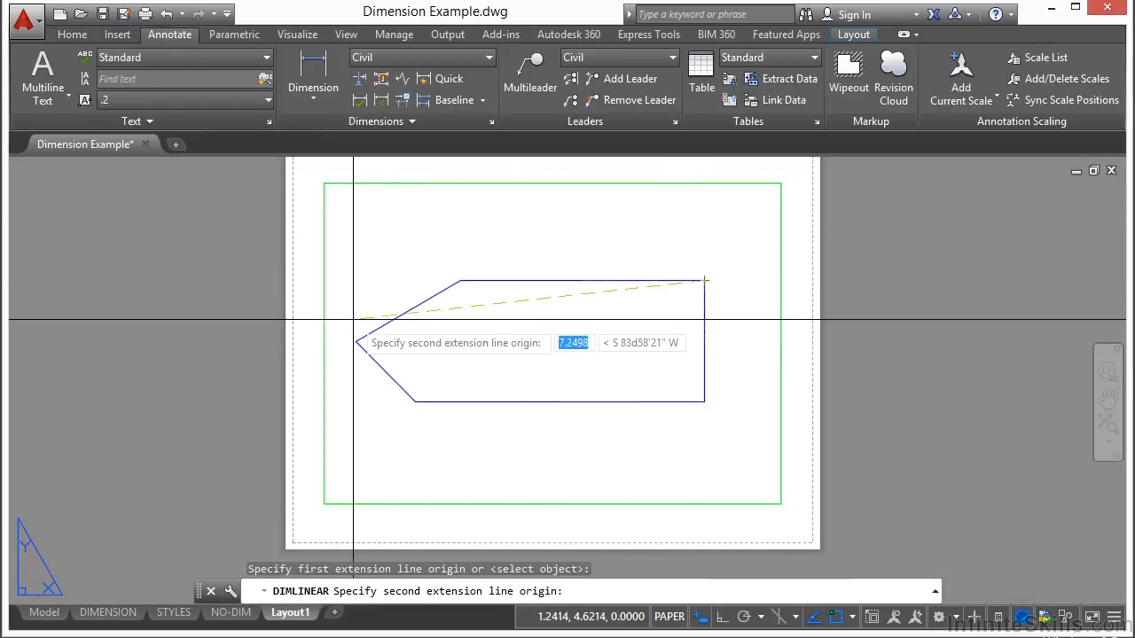
{"action": "left_click", "coordinate": [356, 341]}
{"action": "left_click", "coordinate": [439, 209]}
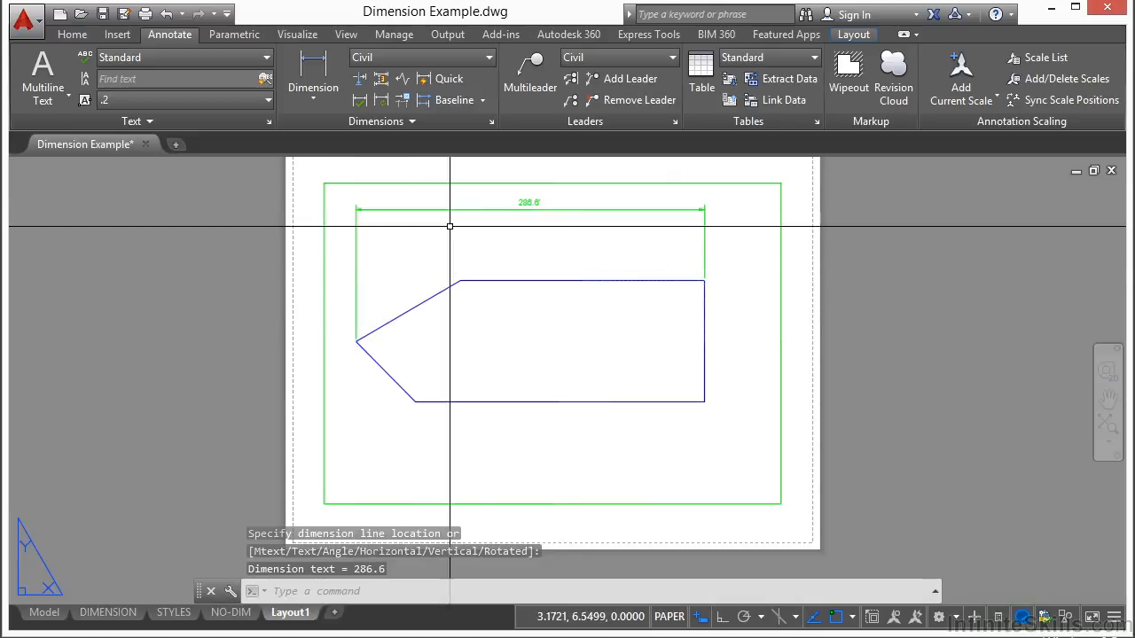
Add a linear dimension for the part's upper horizontal edge, placed between the edge and the overall length dimension
{"action": "key", "text": "Return"}
{"action": "left_click", "coordinate": [705, 281]}
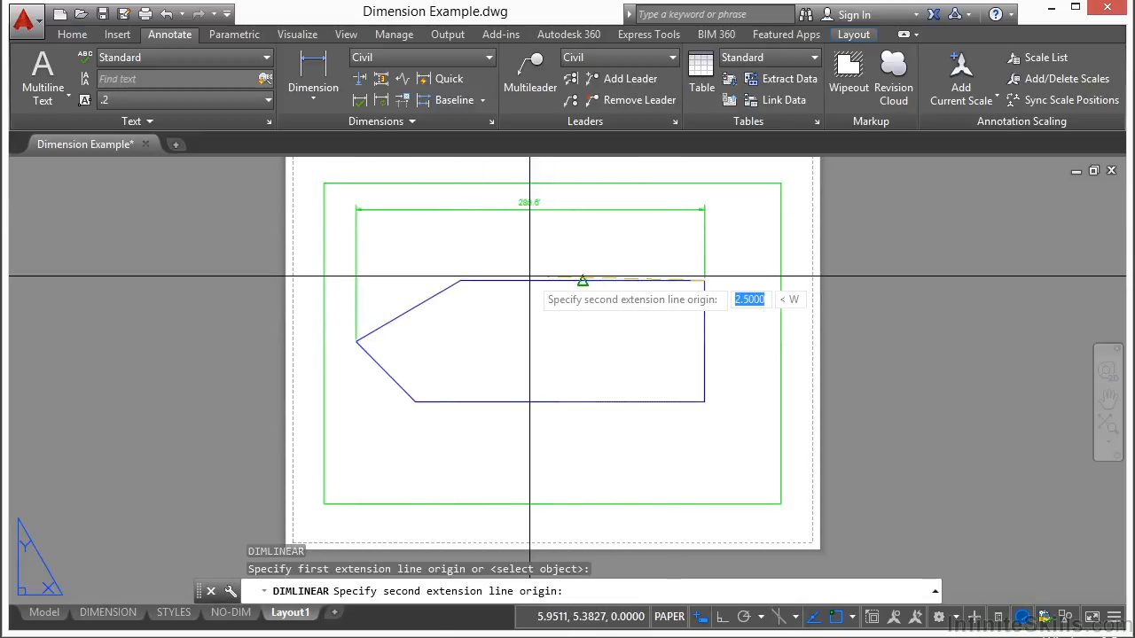
{"action": "left_click", "coordinate": [461, 281]}
{"action": "left_click", "coordinate": [508, 245]}
Add a linear dimension for the part's lower horizontal edge, placed below the part
{"action": "key", "text": "Return"}
{"action": "left_click", "coordinate": [704, 402]}
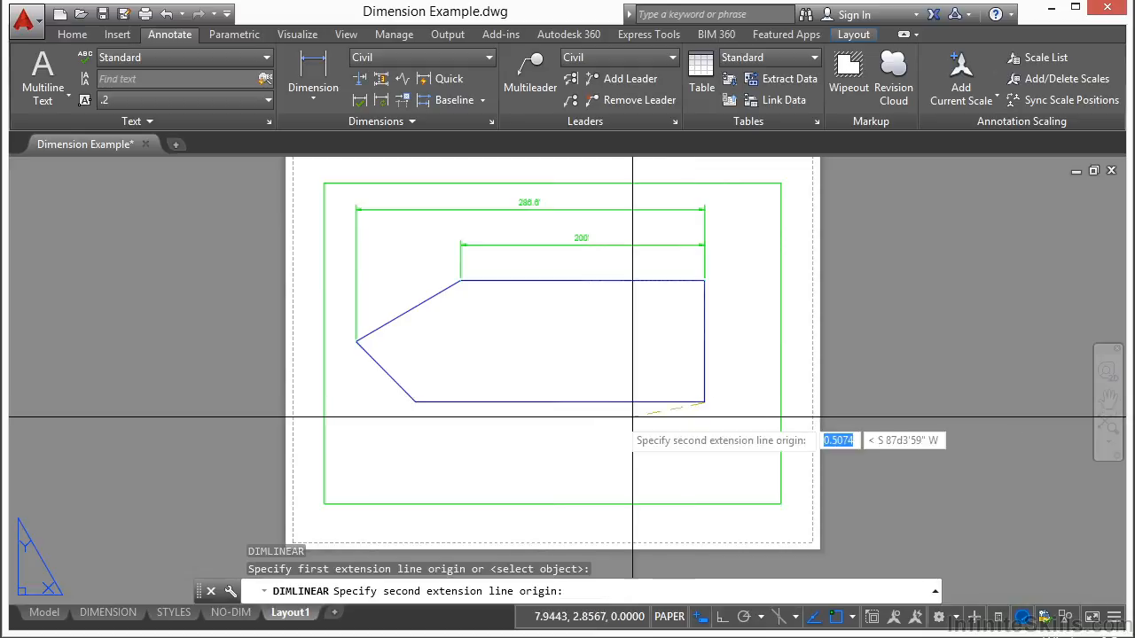
{"action": "left_click", "coordinate": [415, 401]}
{"action": "left_click", "coordinate": [451, 448]}
Add a vertical linear dimension for the part's right edge, placed to its right inside the viewport frame
{"action": "key", "text": "Return"}
{"action": "left_click", "coordinate": [704, 402]}
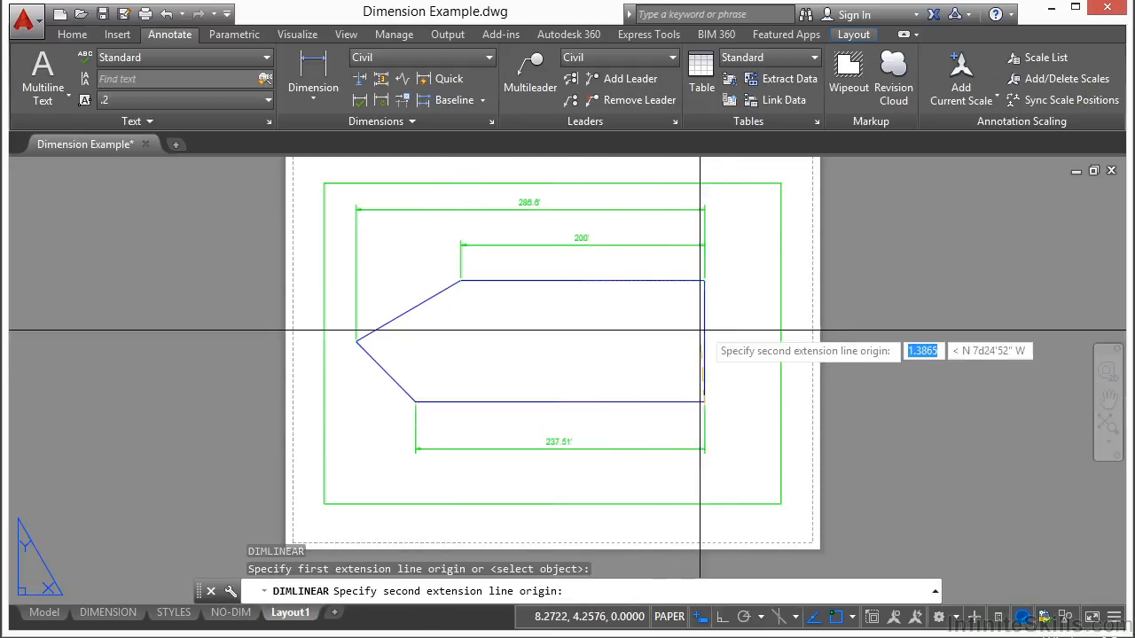
{"action": "left_click", "coordinate": [704, 281]}
{"action": "left_click", "coordinate": [749, 312]}
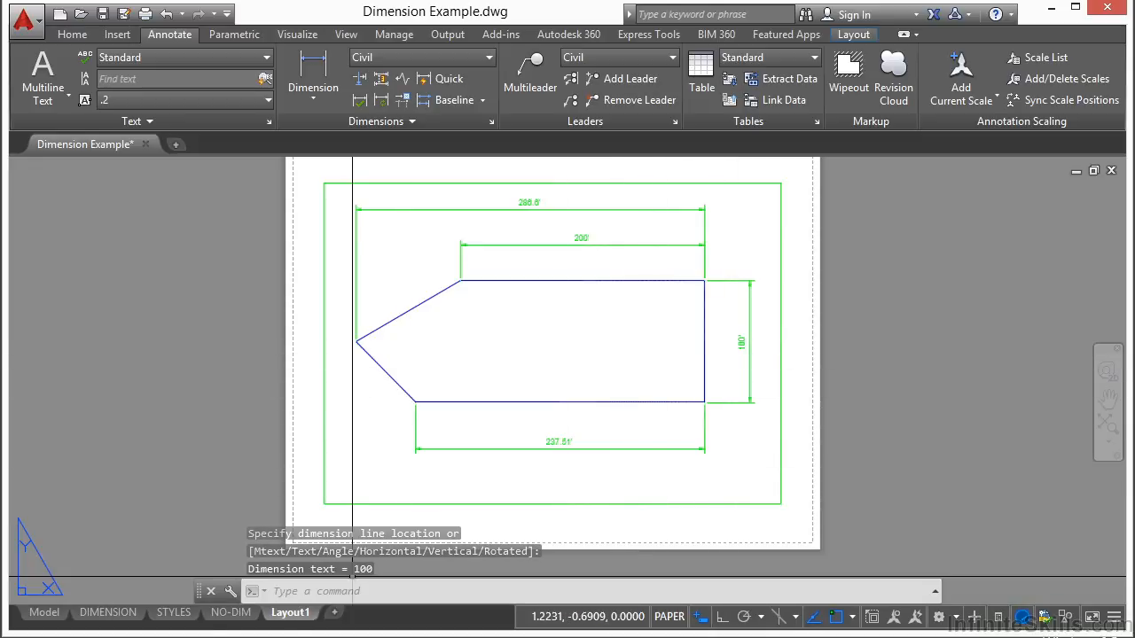
Compare the NO-DIM, STYLES and DIMENSION layouts and model space with the newly dimensioned Layout1, ending on Layout1
{"action": "left_click", "coordinate": [223, 616]}
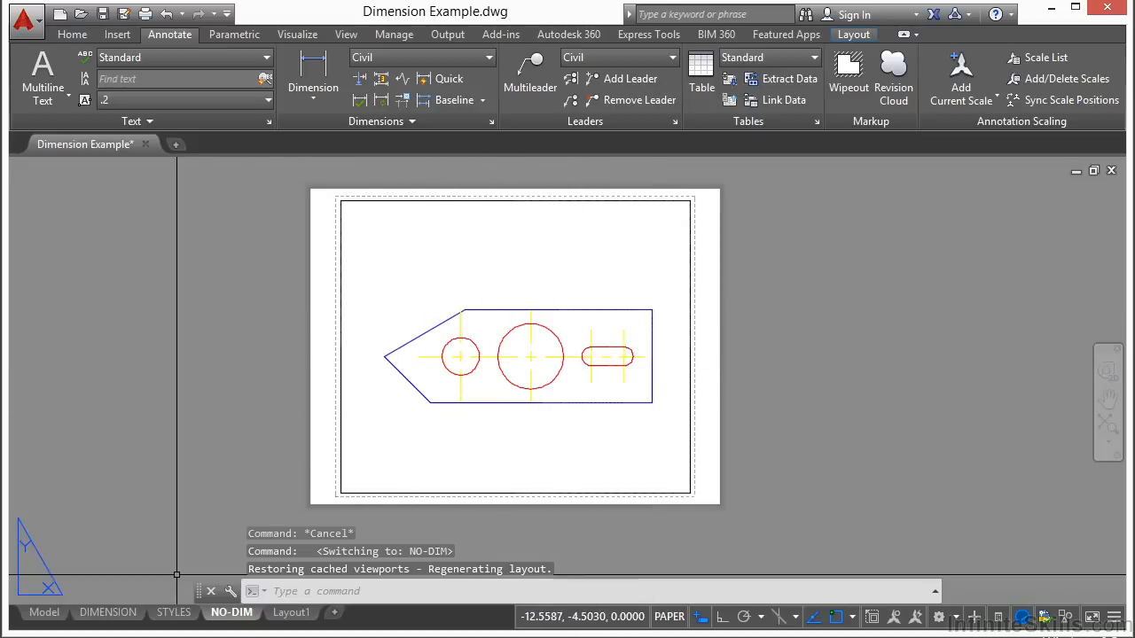
{"action": "left_click", "coordinate": [174, 612]}
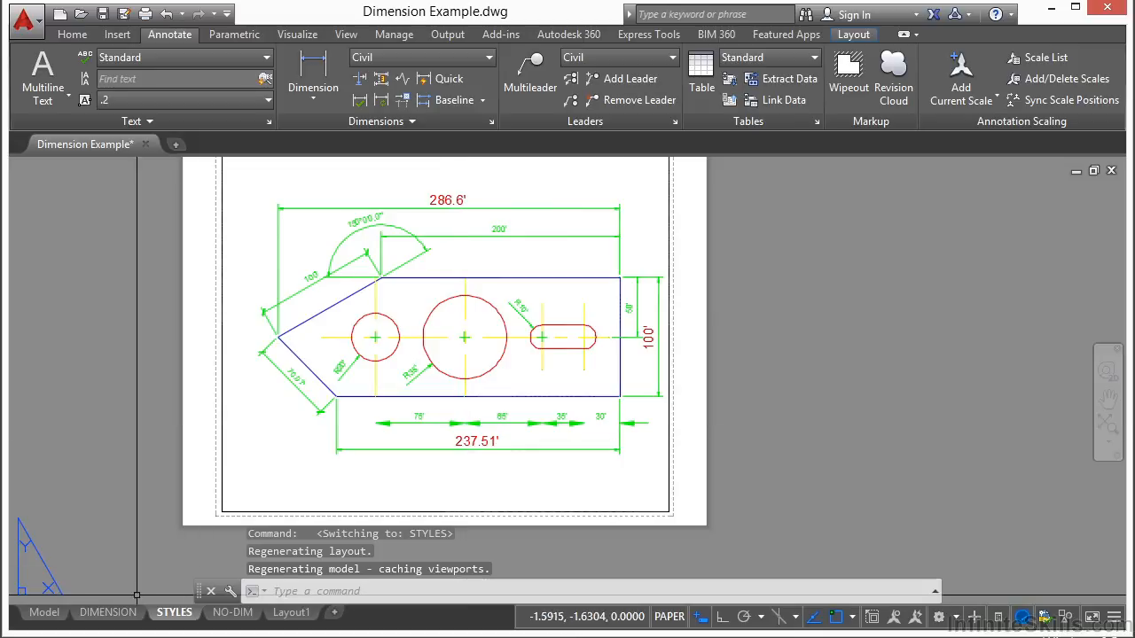
{"action": "left_click", "coordinate": [108, 612]}
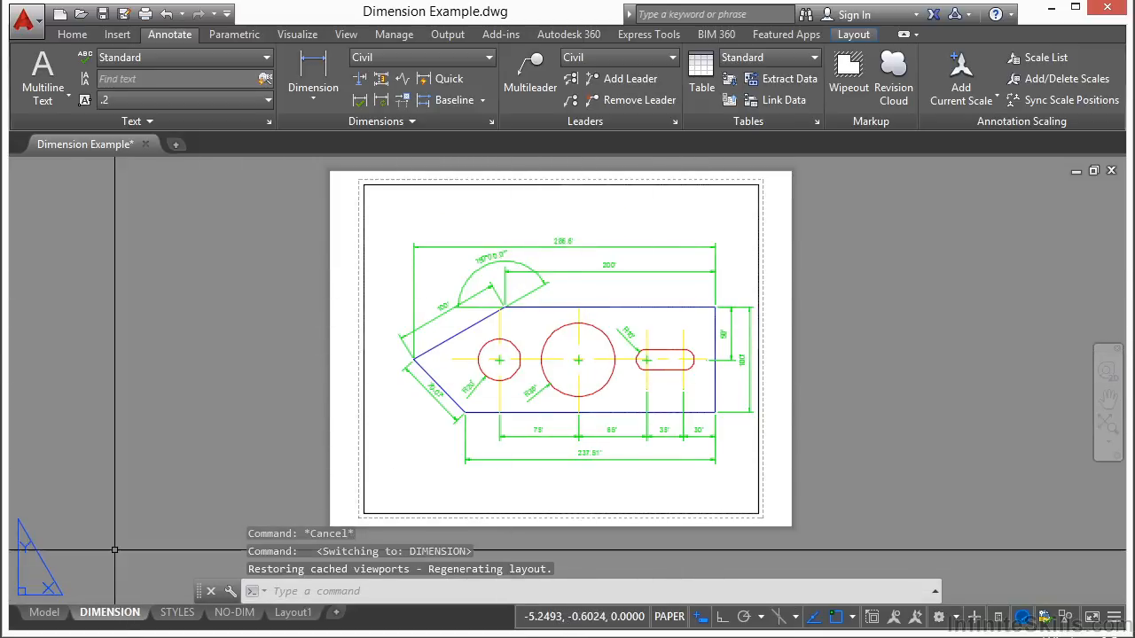
{"action": "left_click", "coordinate": [43, 613]}
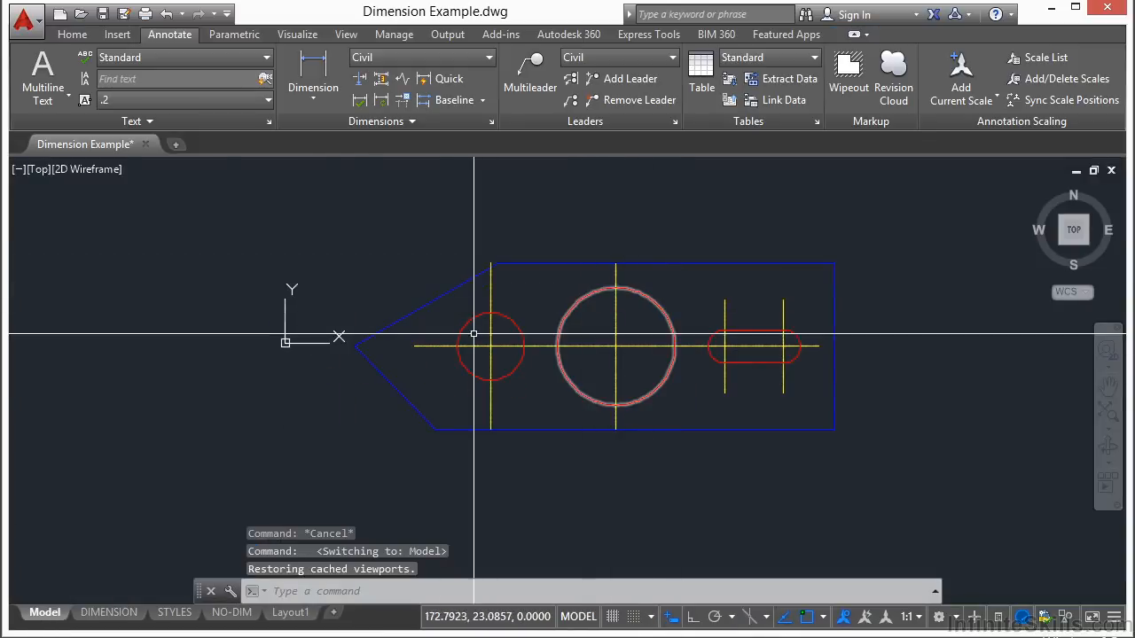
{"action": "left_click", "coordinate": [292, 613]}
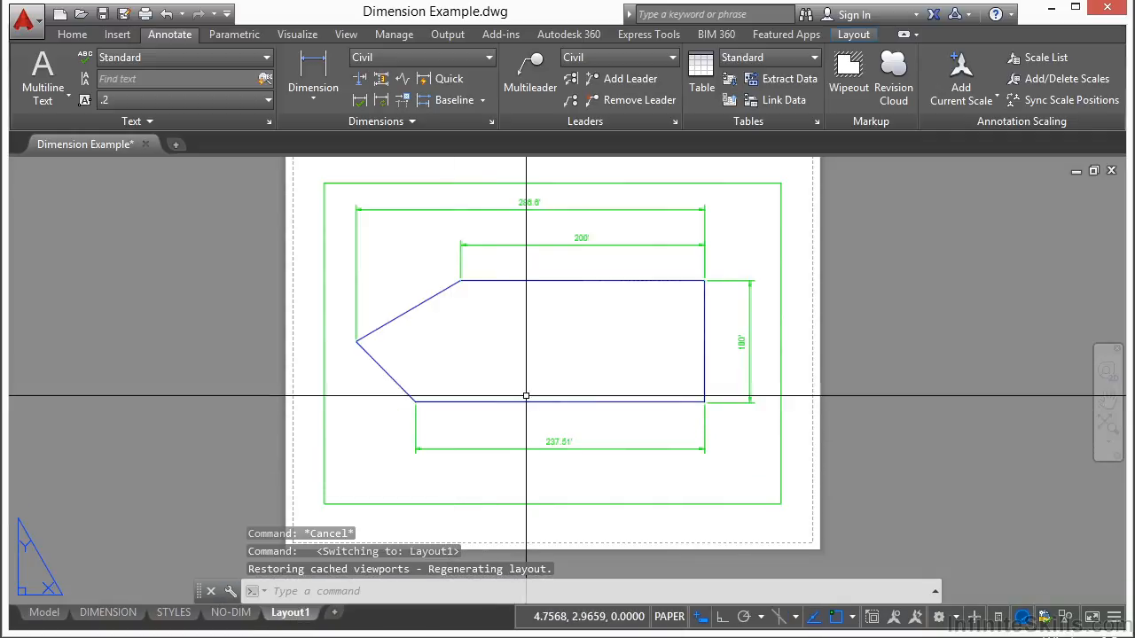
{"action": "scroll", "coordinate": [545, 383], "scroll_direction": "down", "scroll_amount": 2}
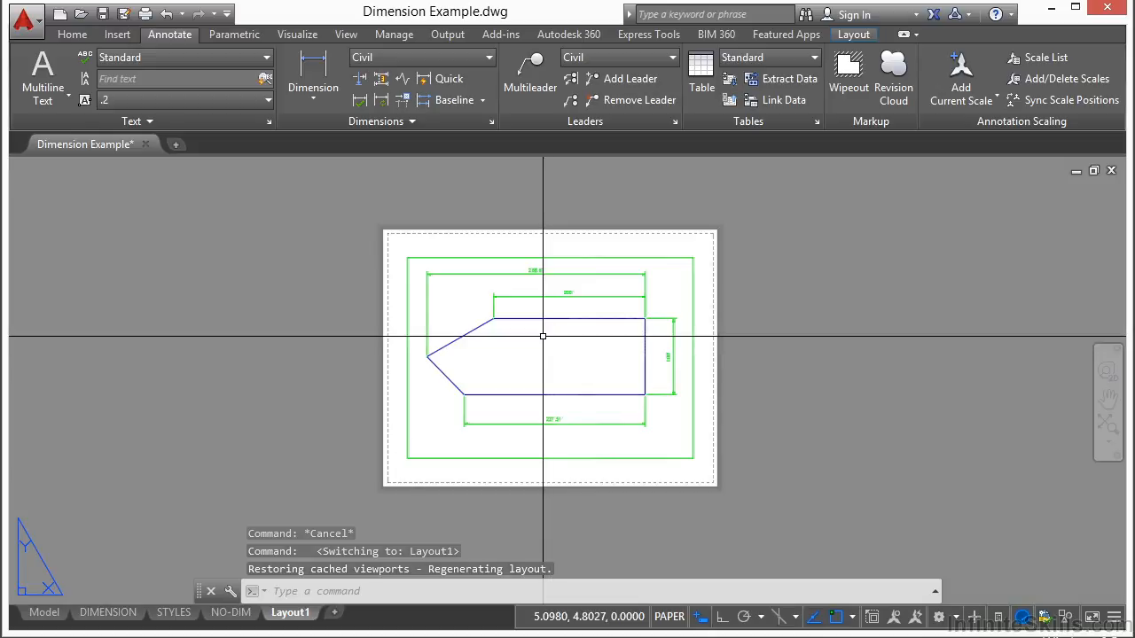